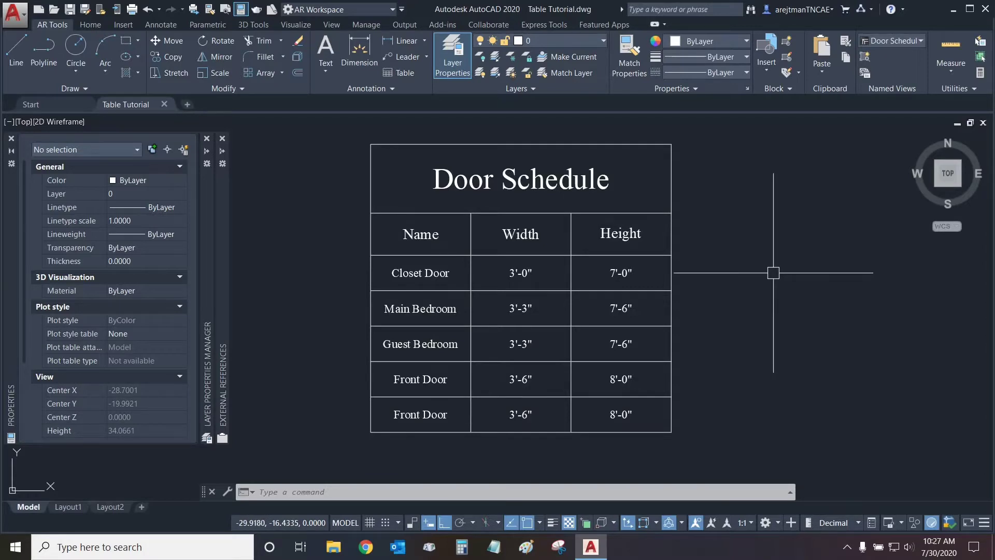
Switch to the Annotate tab and review the table styles, leaving Door Schedule current.
{"action": "left_click", "coordinate": [86, 24]}
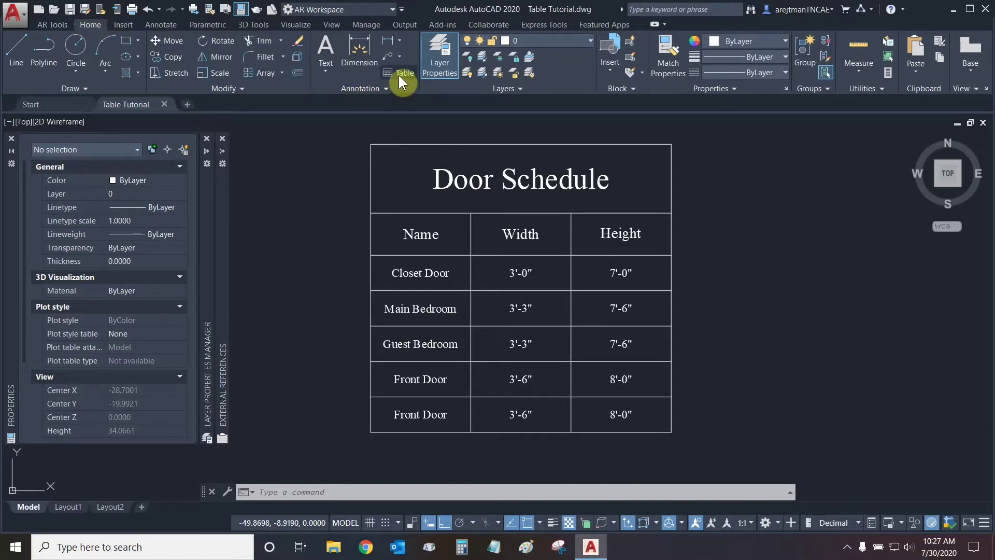
{"action": "left_click", "coordinate": [162, 25]}
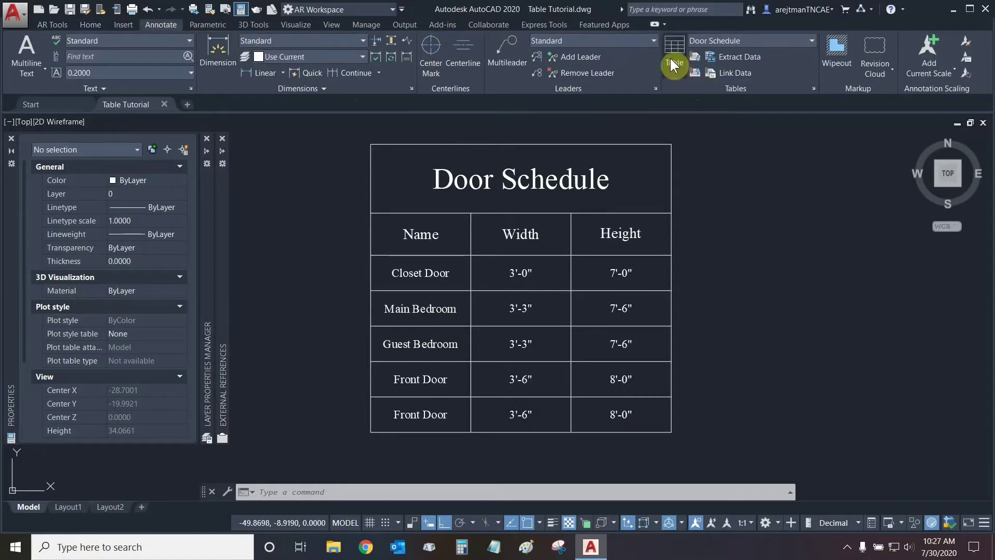
{"action": "left_click", "coordinate": [747, 41]}
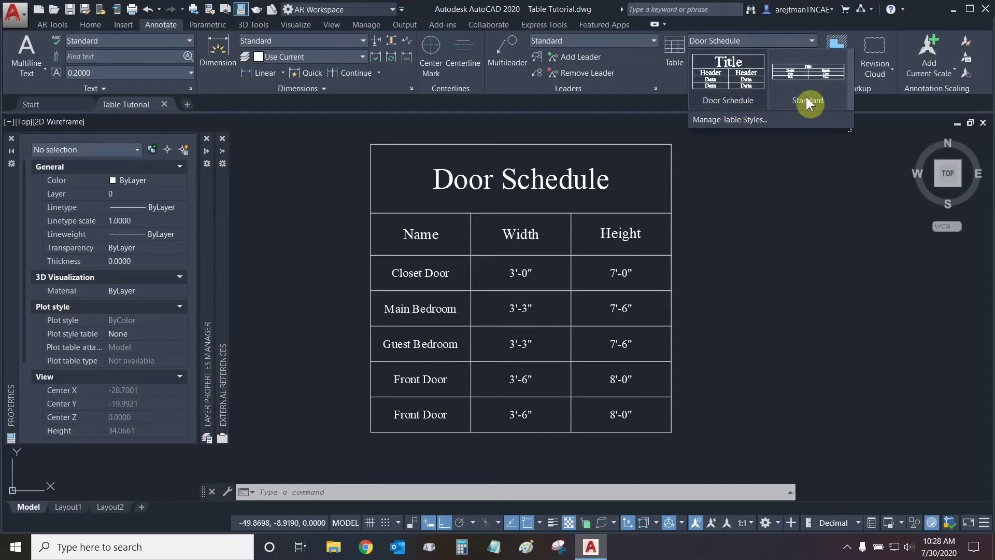
{"action": "left_click", "coordinate": [730, 21]}
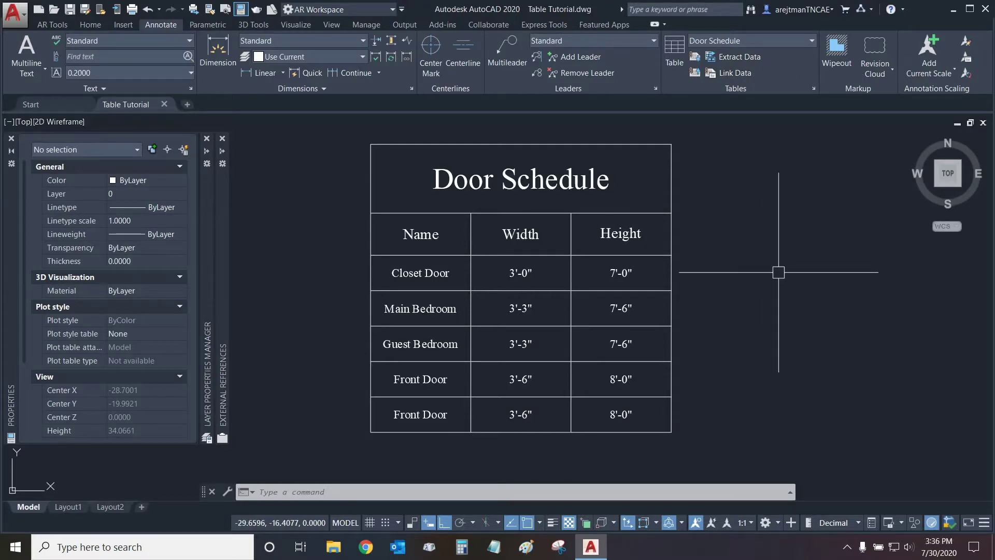
From the Table tool, open the Table Style manager and compare the Standard and Door Schedule styles.
{"action": "left_click", "coordinate": [672, 74]}
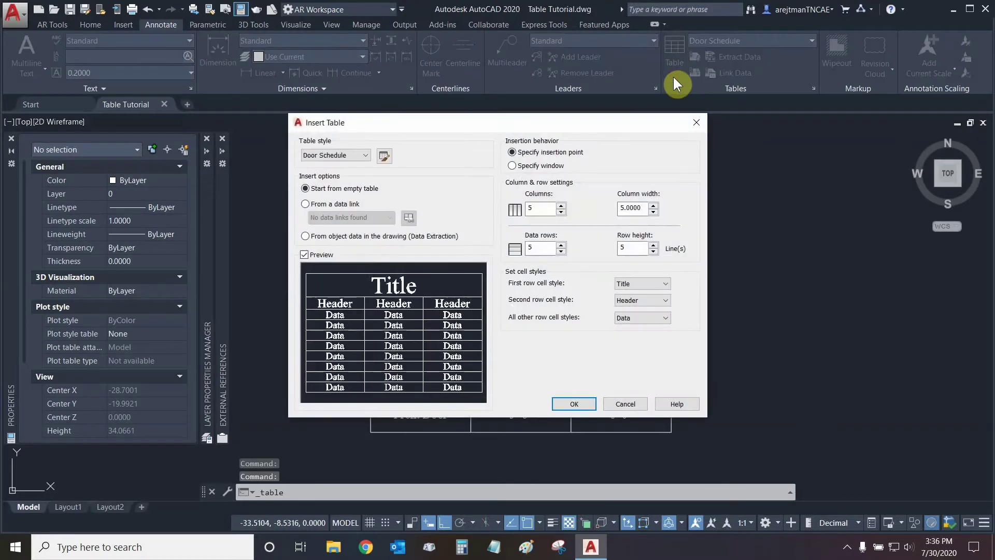
{"action": "left_click", "coordinate": [353, 156]}
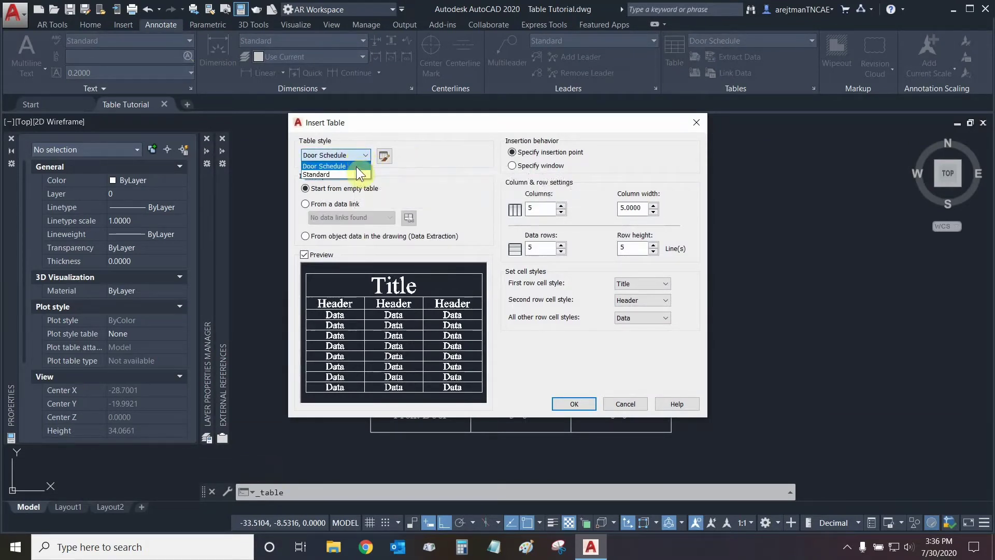
{"action": "left_click", "coordinate": [403, 151]}
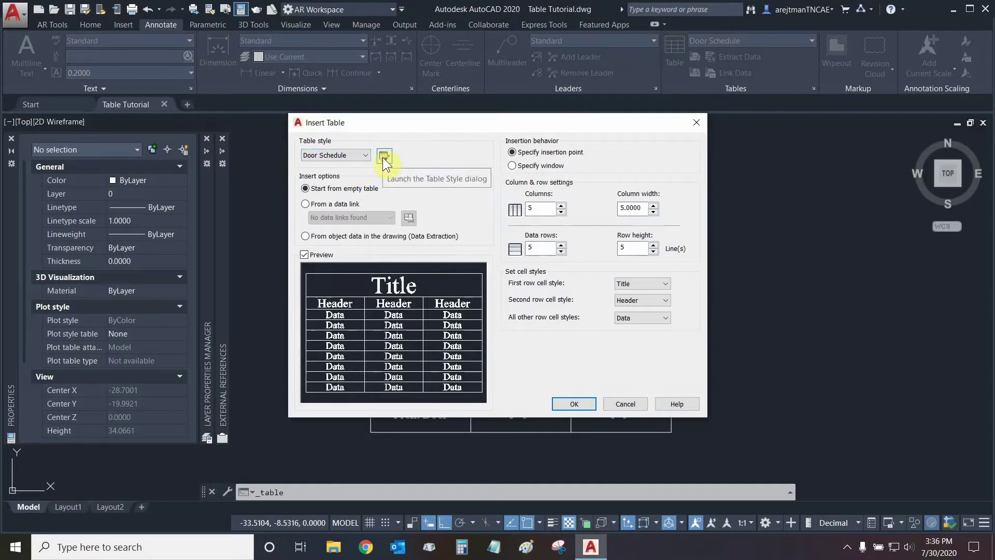
{"action": "left_click", "coordinate": [383, 157]}
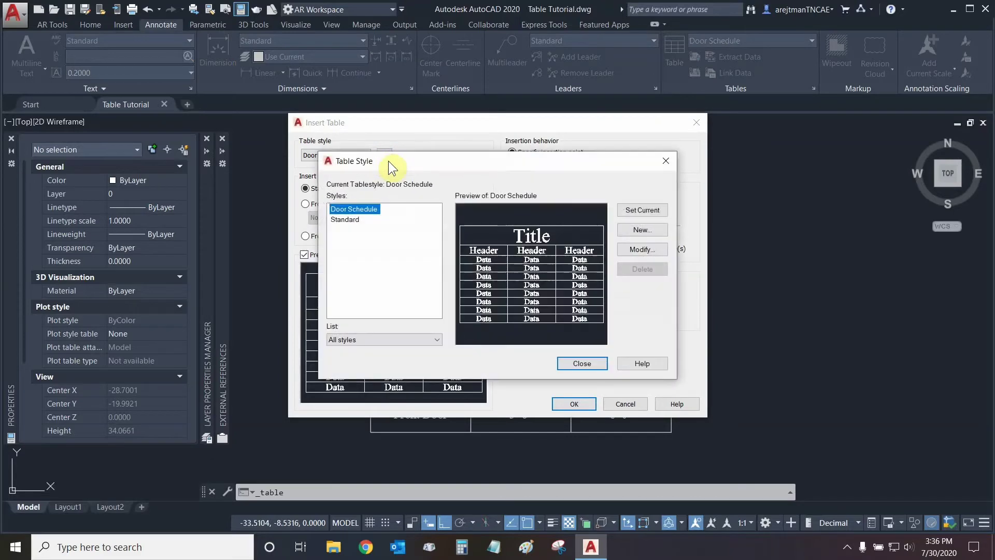
{"action": "left_click", "coordinate": [358, 219]}
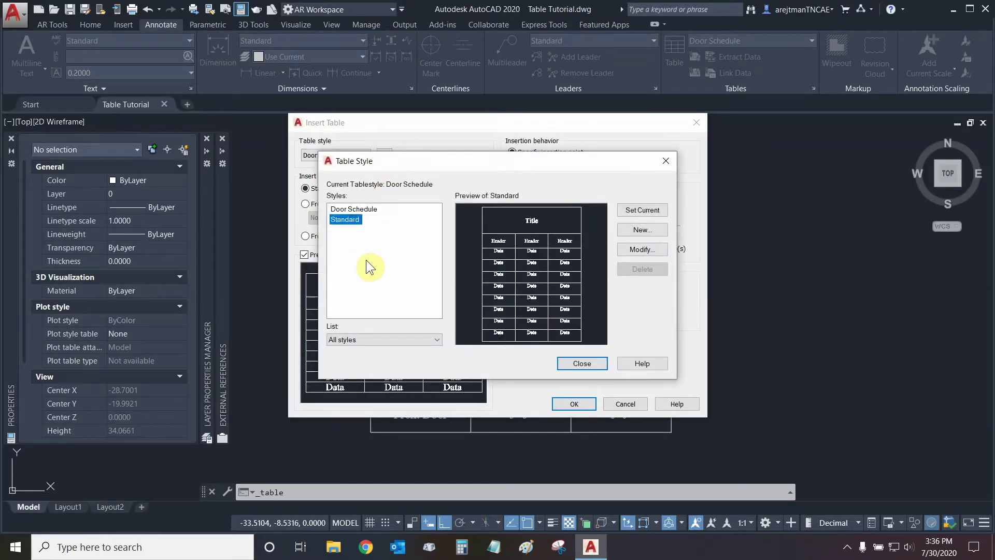
{"action": "left_click", "coordinate": [362, 209]}
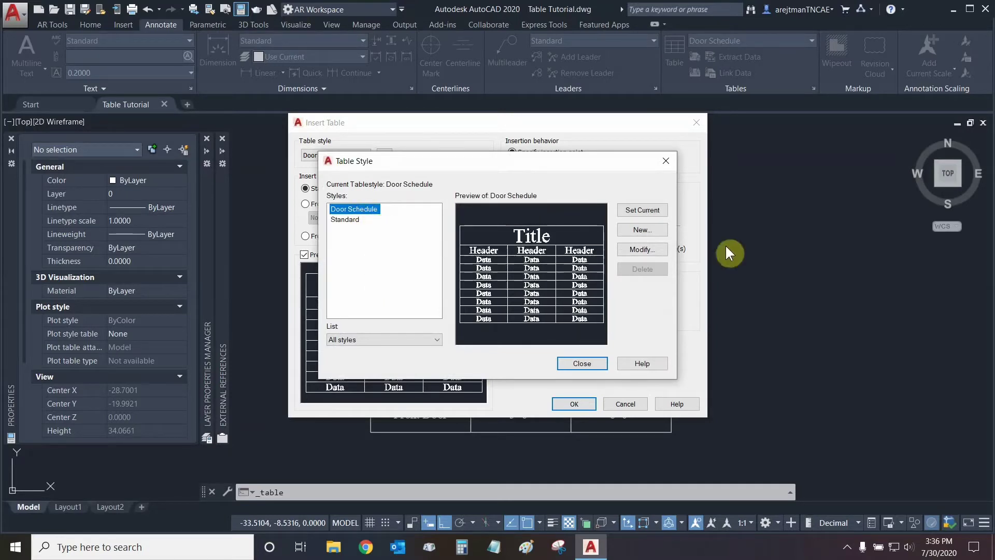
Start a new table style named 'Window Schedule' based on Door Schedule.
{"action": "left_click", "coordinate": [655, 230]}
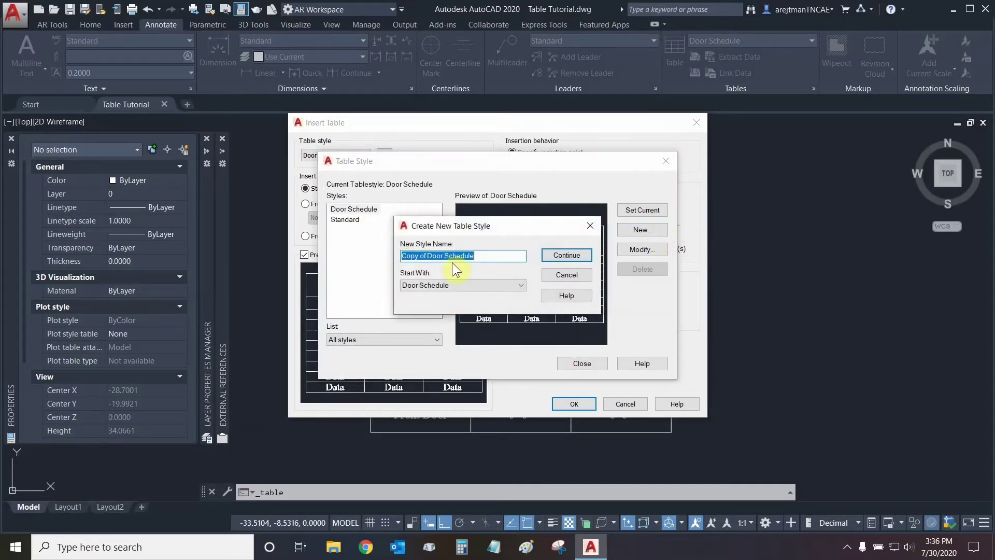
{"action": "left_click_drag", "start_coordinate": [443, 255], "coordinate": [359, 254]}
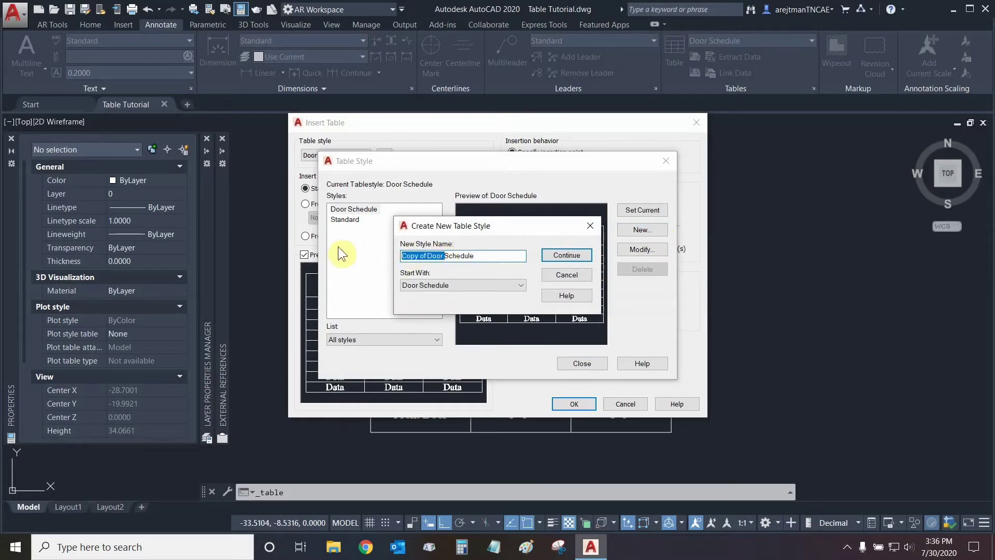
{"action": "type", "text": "Window"}
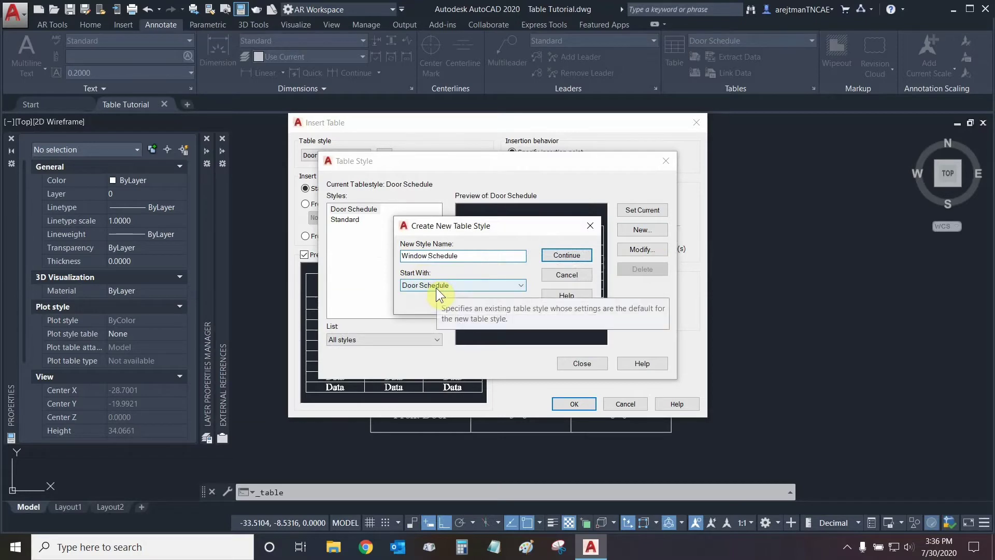
{"action": "left_click", "coordinate": [569, 254]}
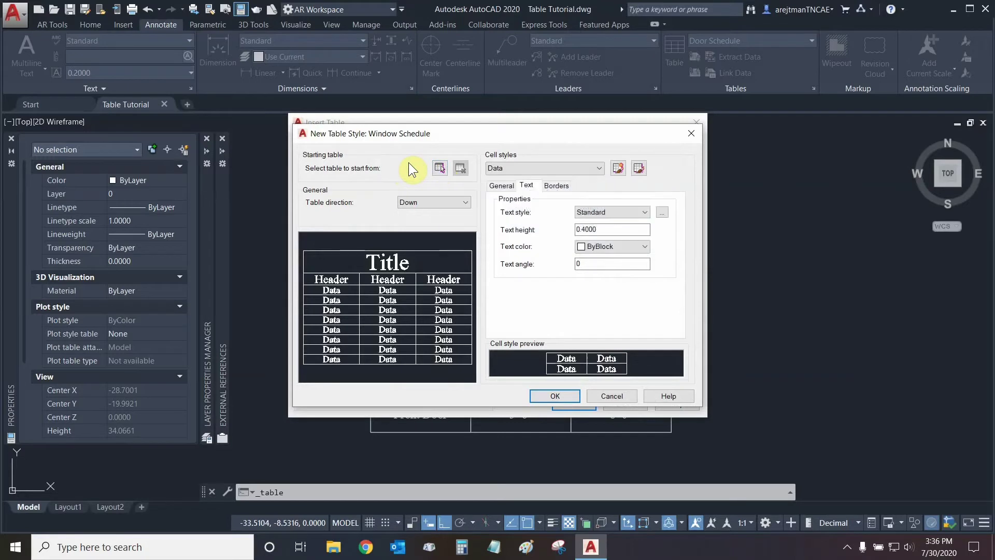
{"action": "left_click", "coordinate": [434, 201]}
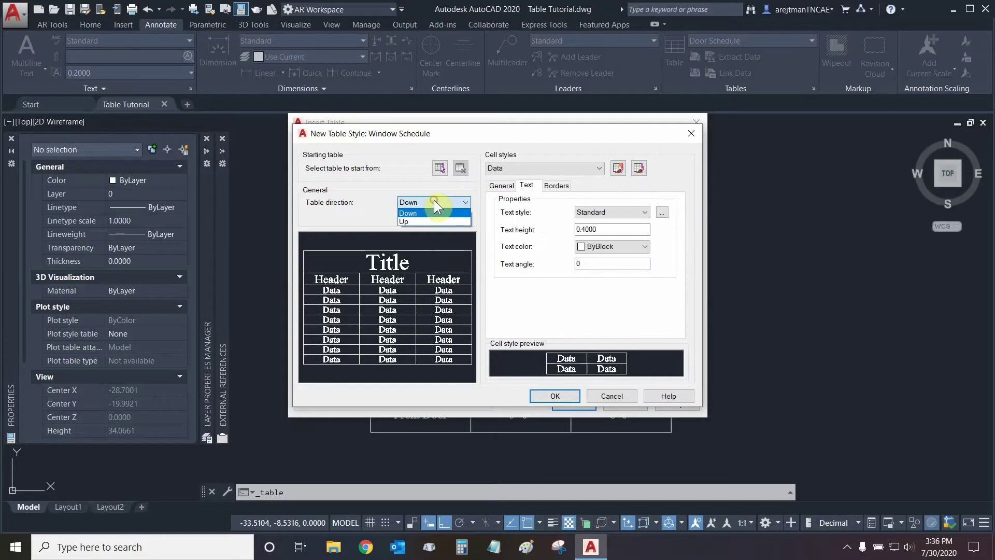
{"action": "left_click", "coordinate": [414, 222]}
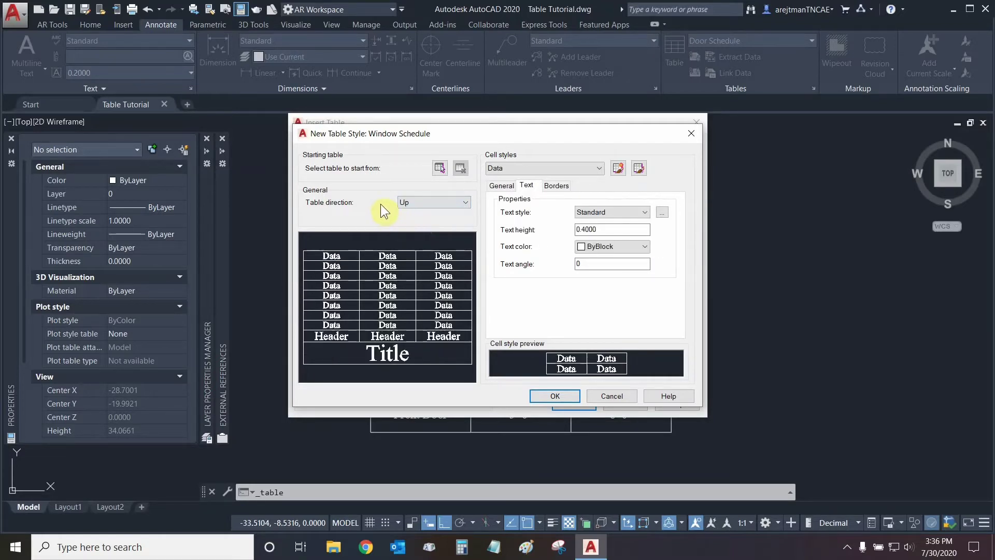
{"action": "left_click", "coordinate": [424, 201]}
{"action": "left_click", "coordinate": [421, 213]}
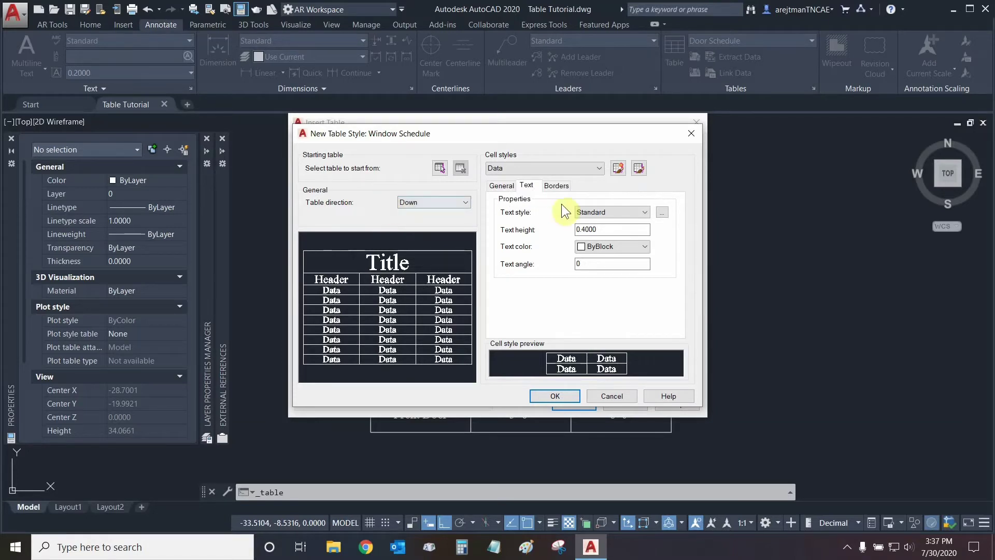
Switch to editing the Title cell style on the General tab, leaving its cell type as Label.
{"action": "left_click", "coordinate": [505, 188]}
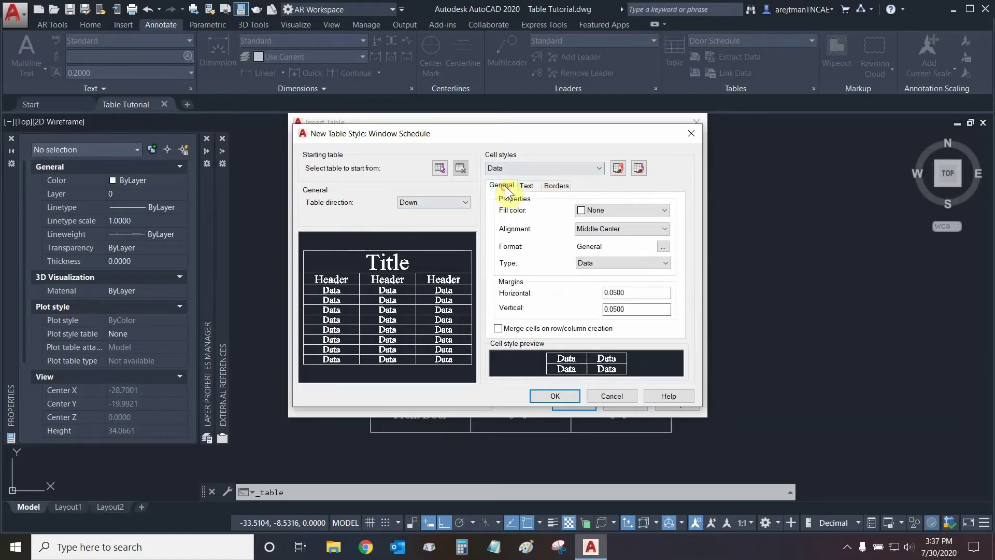
{"action": "left_click", "coordinate": [509, 167]}
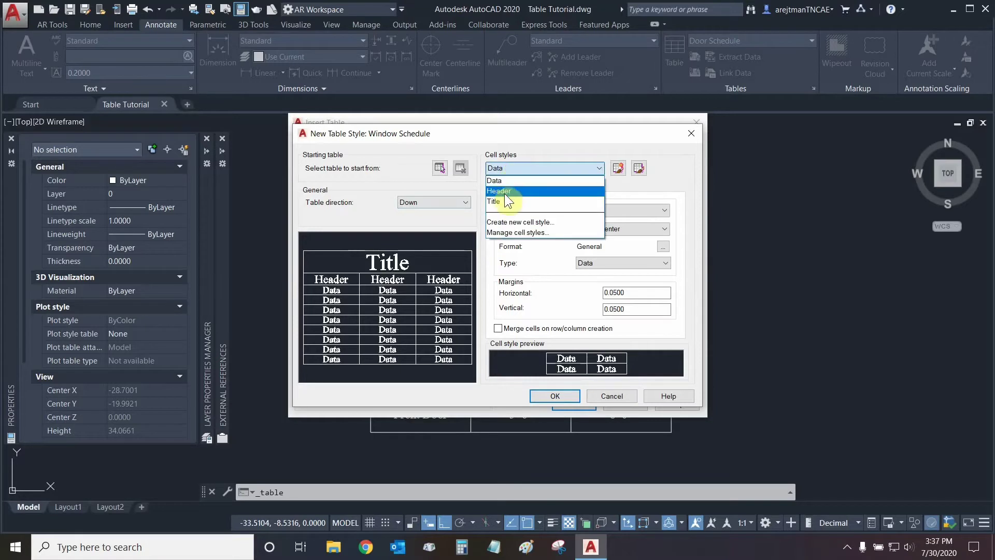
{"action": "left_click", "coordinate": [505, 188]}
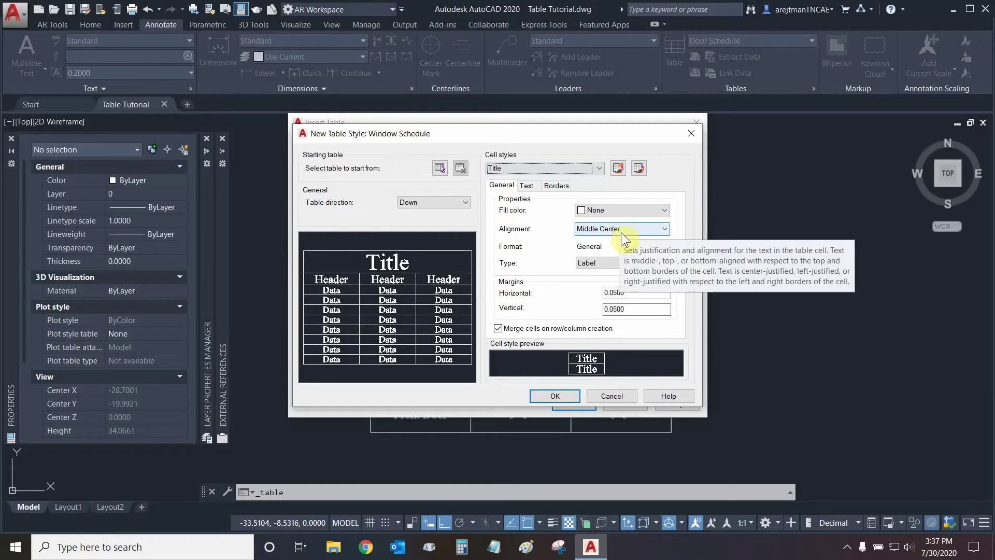
{"action": "left_click", "coordinate": [612, 263]}
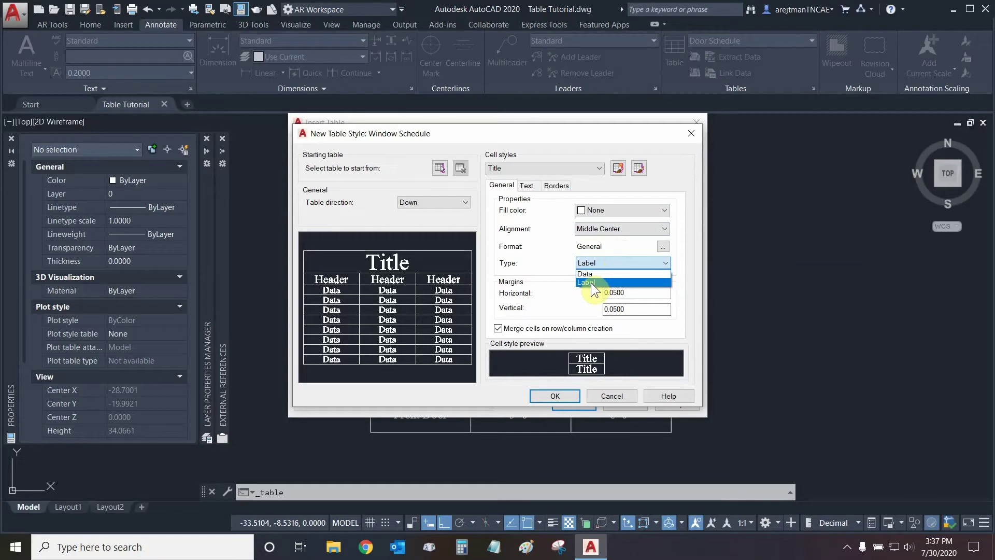
{"action": "left_click", "coordinate": [557, 254]}
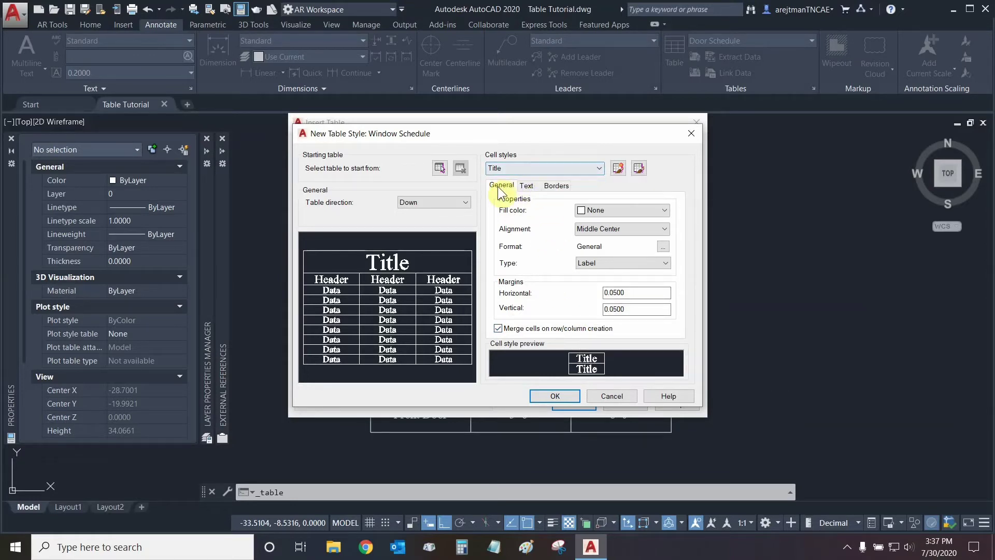
Confirm the Title text style keeps Times New Roman, then set the Title text colour to ByLayer.
{"action": "left_click", "coordinate": [528, 186]}
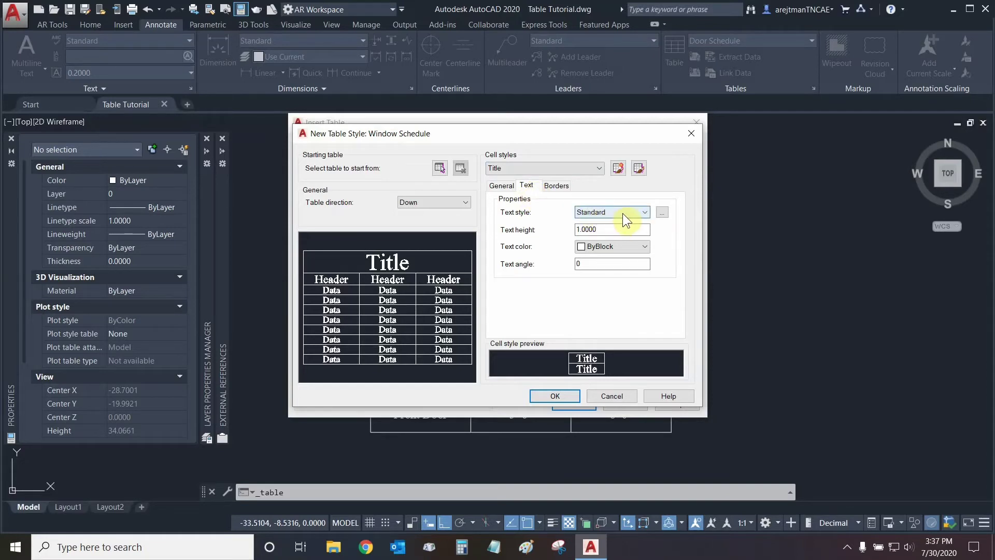
{"action": "left_click", "coordinate": [662, 212]}
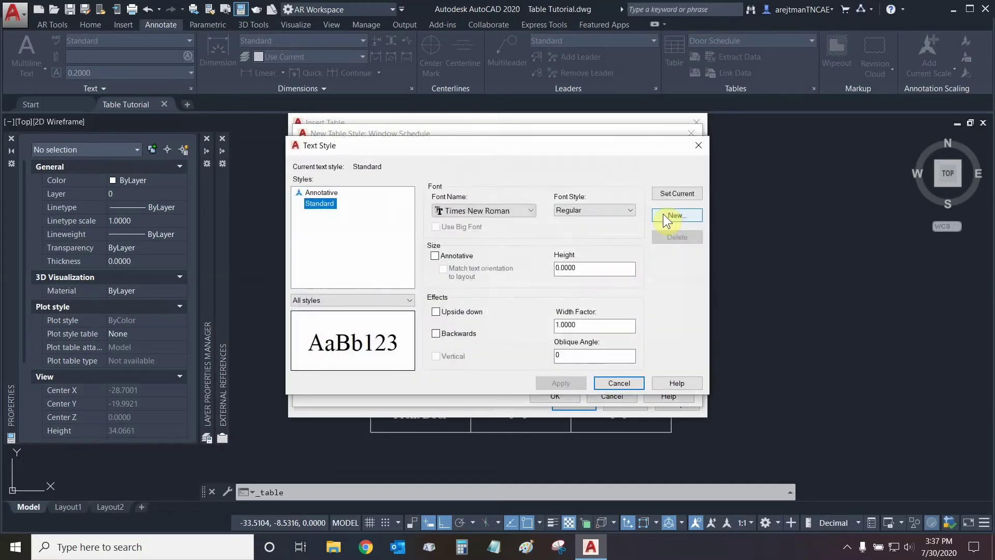
{"action": "left_click", "coordinate": [505, 211]}
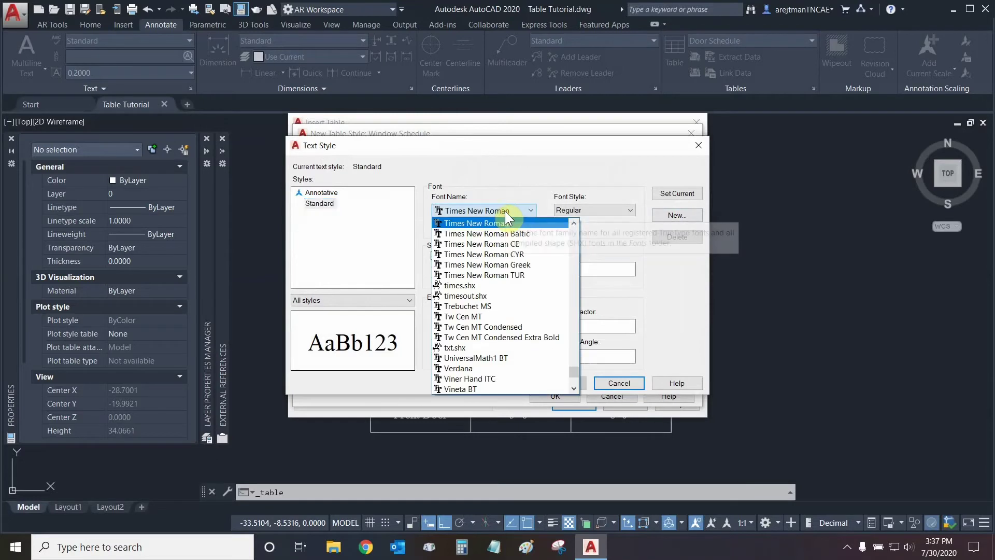
{"action": "left_click", "coordinate": [509, 175]}
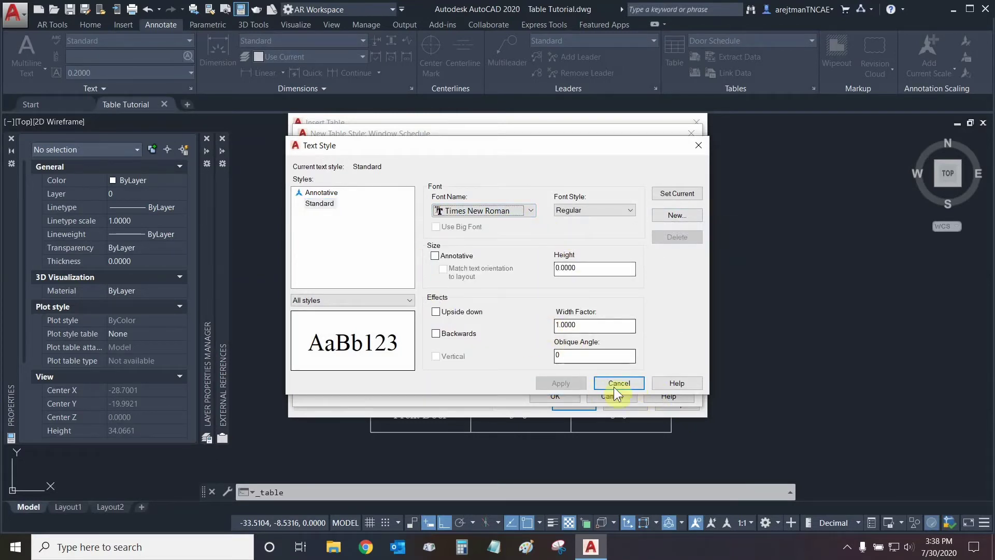
{"action": "left_click", "coordinate": [615, 384]}
{"action": "left_click", "coordinate": [609, 231]}
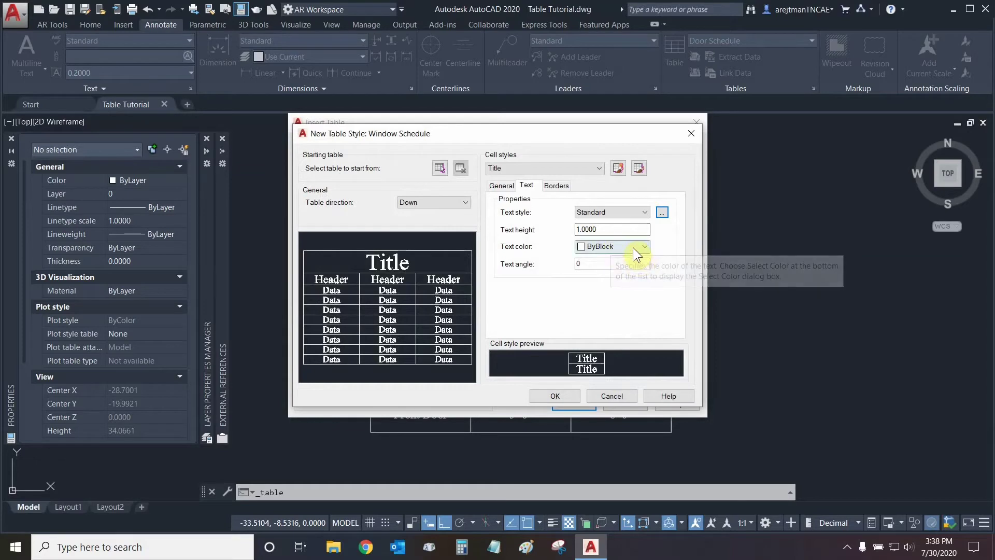
{"action": "left_click", "coordinate": [636, 248]}
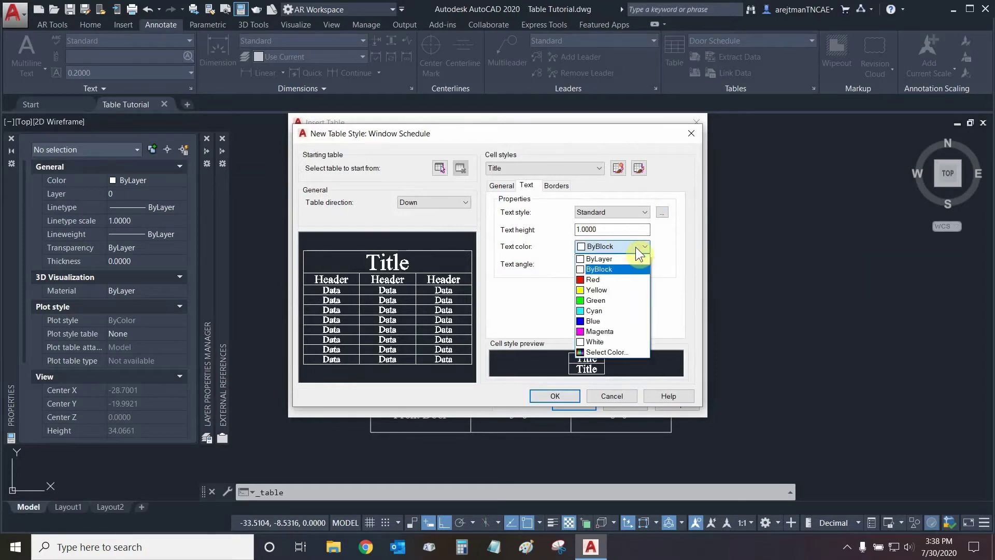
{"action": "left_click", "coordinate": [603, 258]}
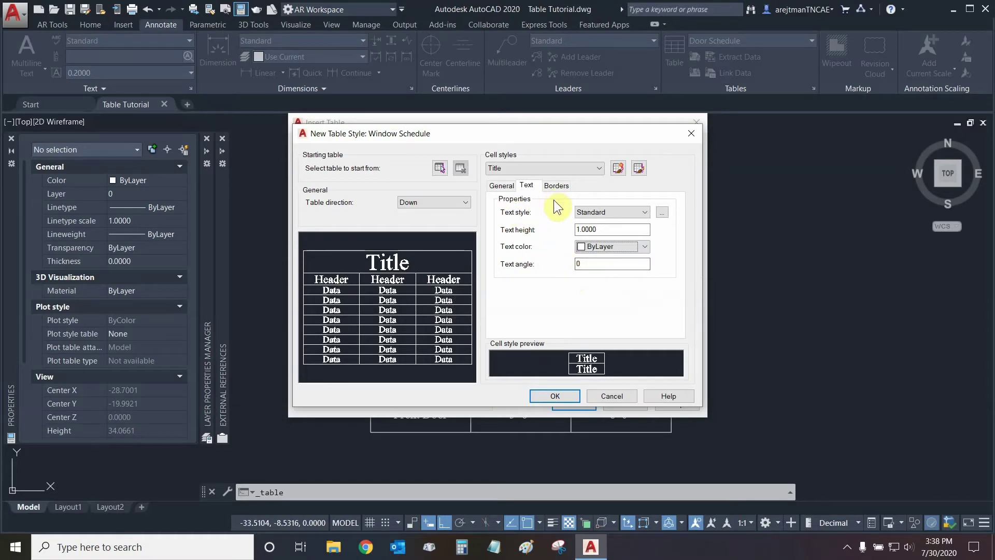
Apply 0.20 mm lineweight with ByLayer linetype and colour to the Title cells' inside borders.
{"action": "left_click", "coordinate": [552, 186]}
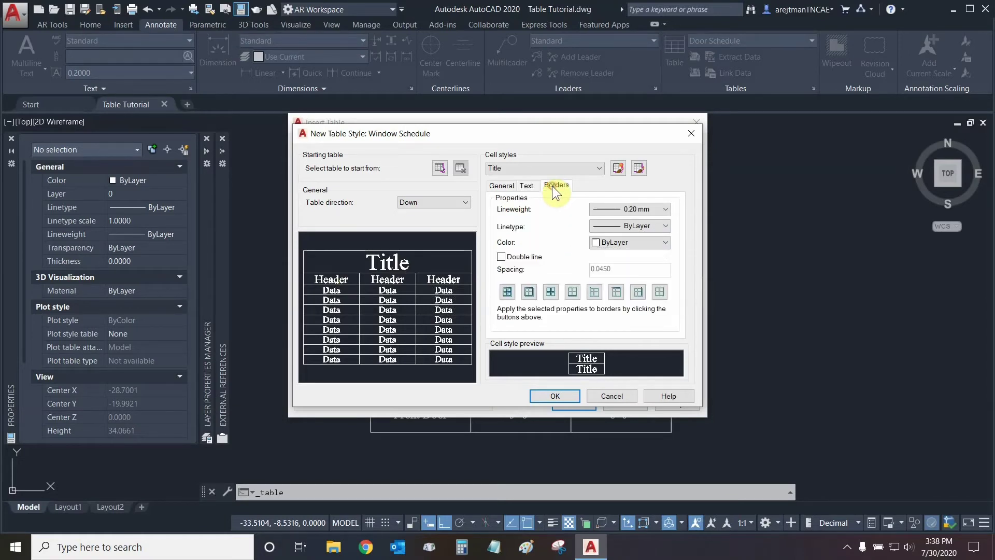
{"action": "left_click", "coordinate": [663, 209]}
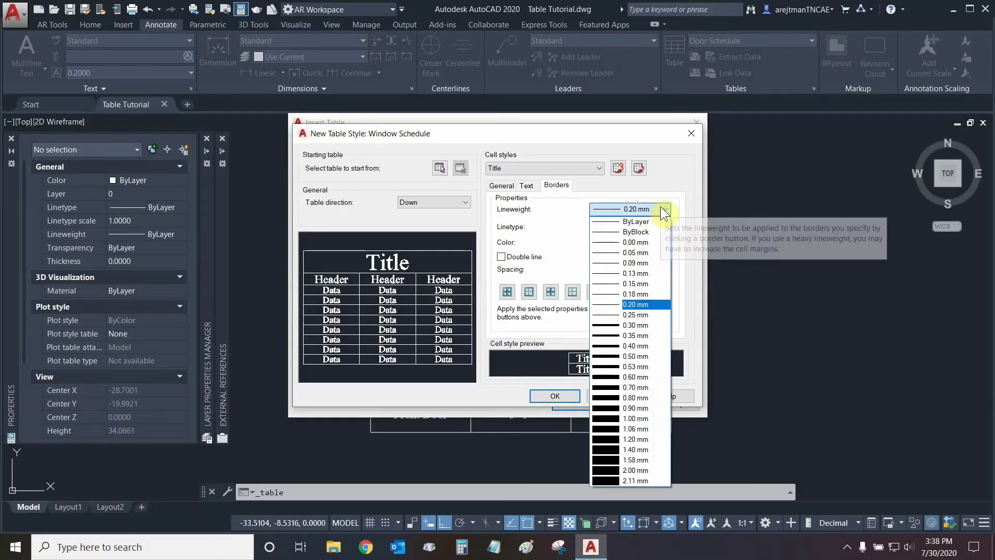
{"action": "left_click", "coordinate": [564, 207]}
{"action": "left_click", "coordinate": [655, 226]}
{"action": "left_click", "coordinate": [553, 219]}
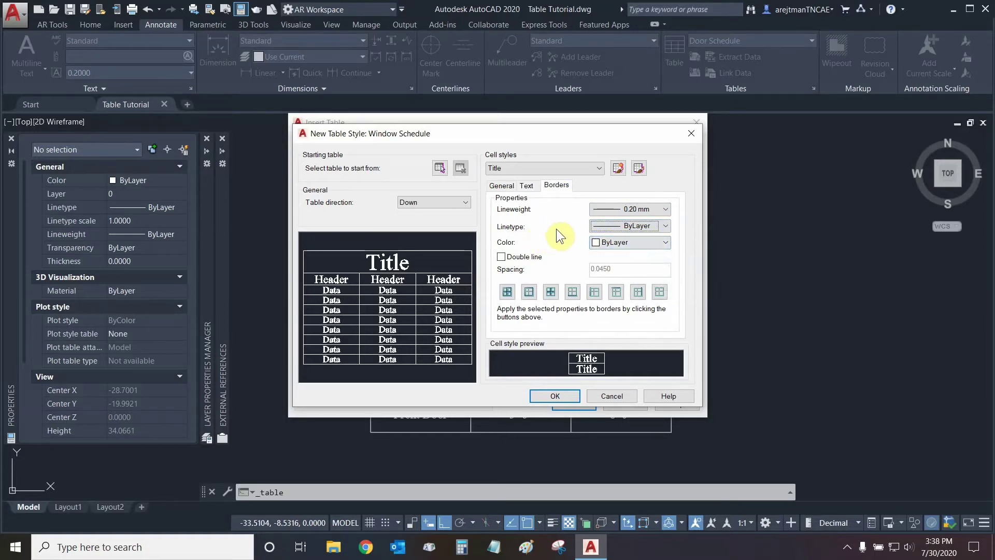
{"action": "left_click", "coordinate": [630, 242]}
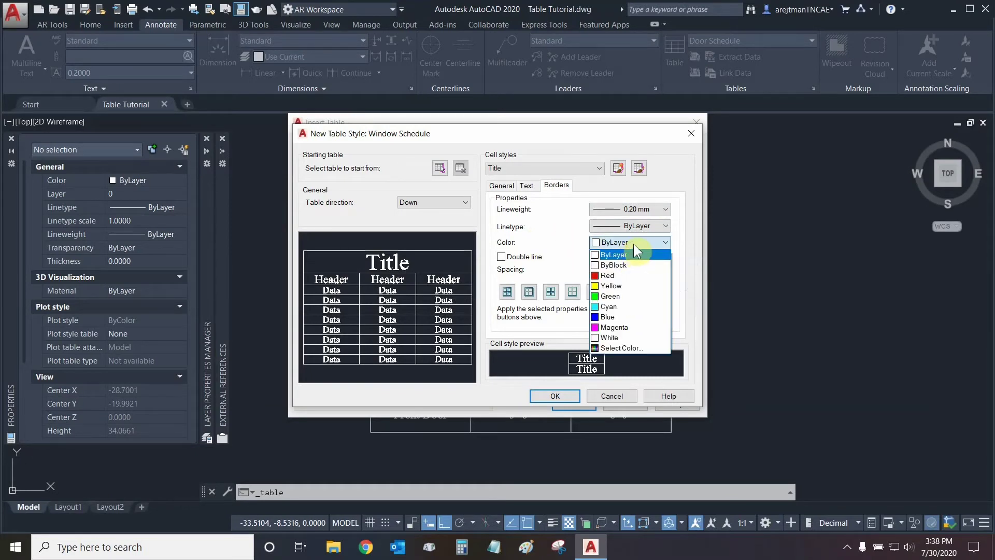
{"action": "left_click", "coordinate": [633, 243]}
{"action": "left_click", "coordinate": [633, 243]}
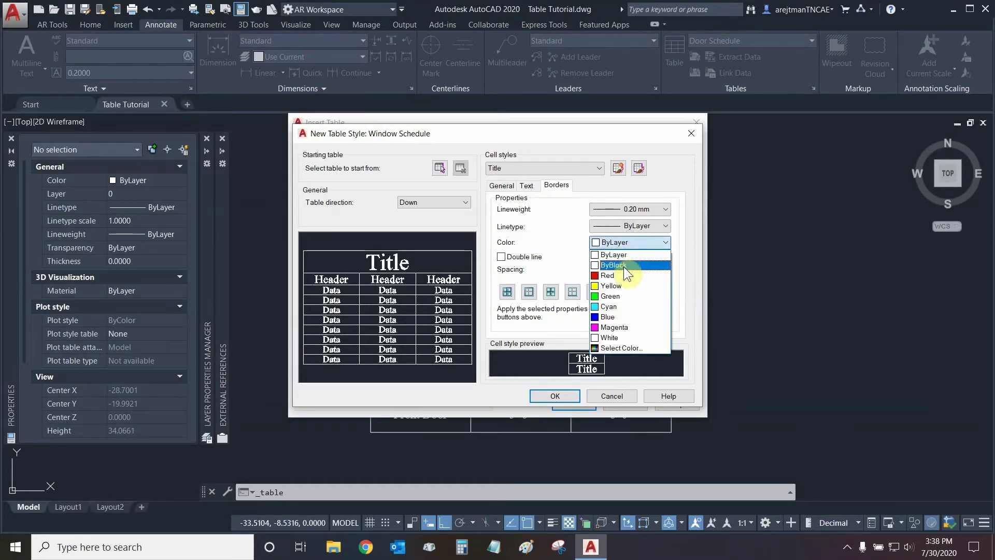
{"action": "left_click", "coordinate": [581, 226]}
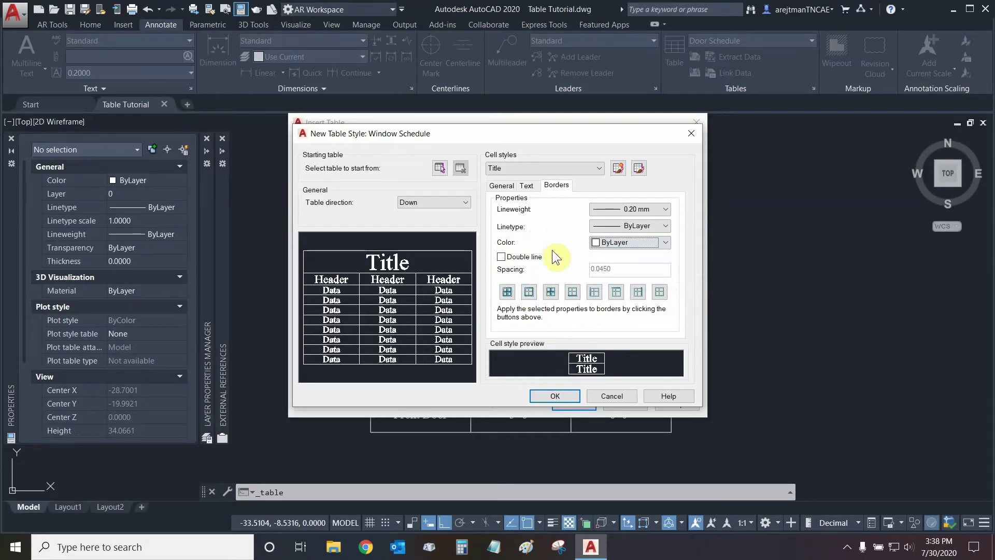
{"action": "left_click", "coordinate": [550, 294]}
{"action": "left_click", "coordinate": [505, 188]}
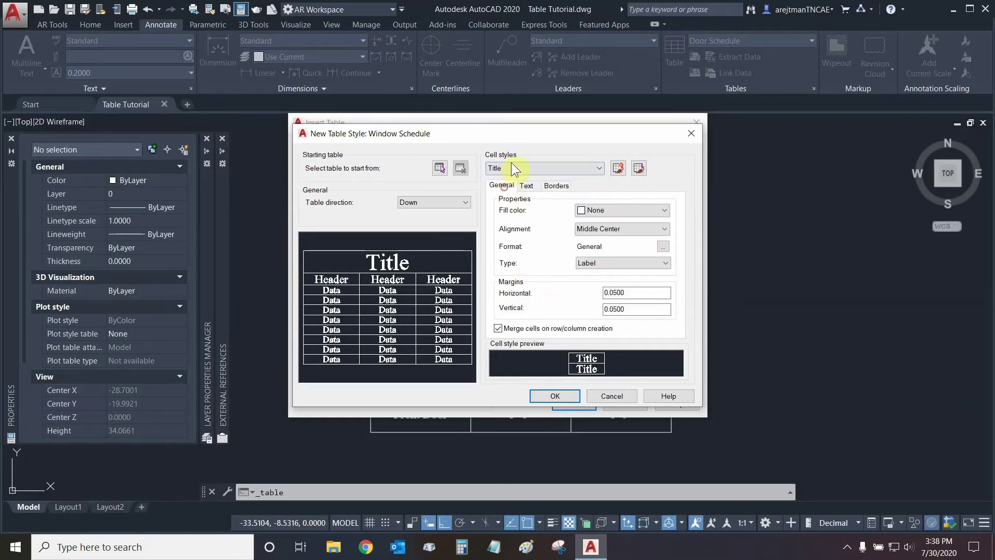
Select the Header cell style, set its text colour to ByLayer, and review its borders.
{"action": "left_click", "coordinate": [511, 164]}
{"action": "left_click", "coordinate": [499, 191]}
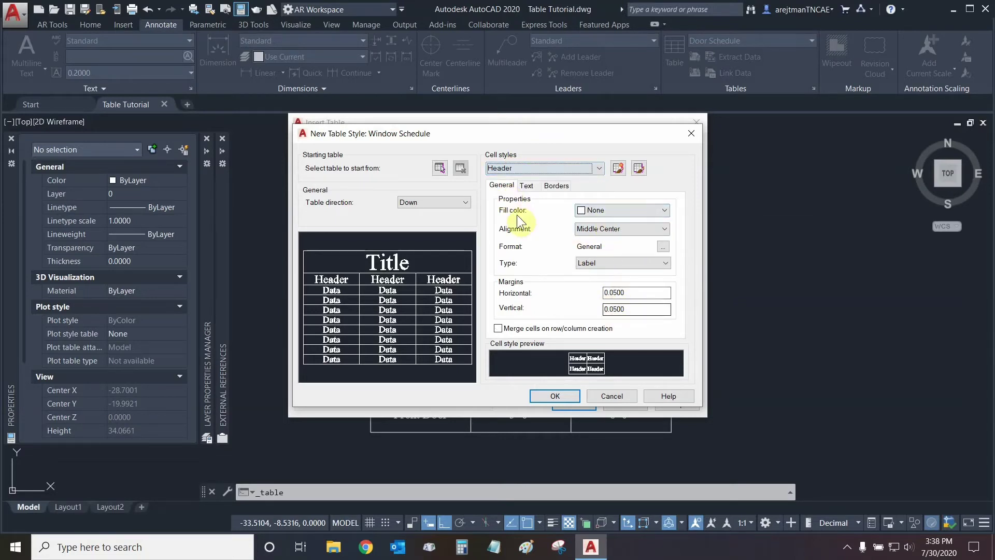
{"action": "left_click", "coordinate": [527, 186]}
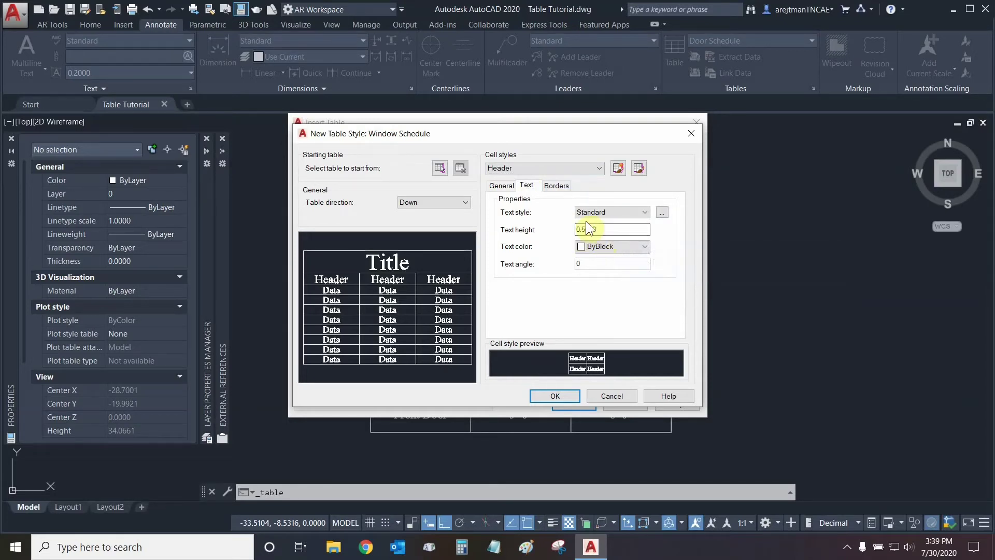
{"action": "left_click", "coordinate": [601, 247]}
{"action": "left_click", "coordinate": [610, 257]}
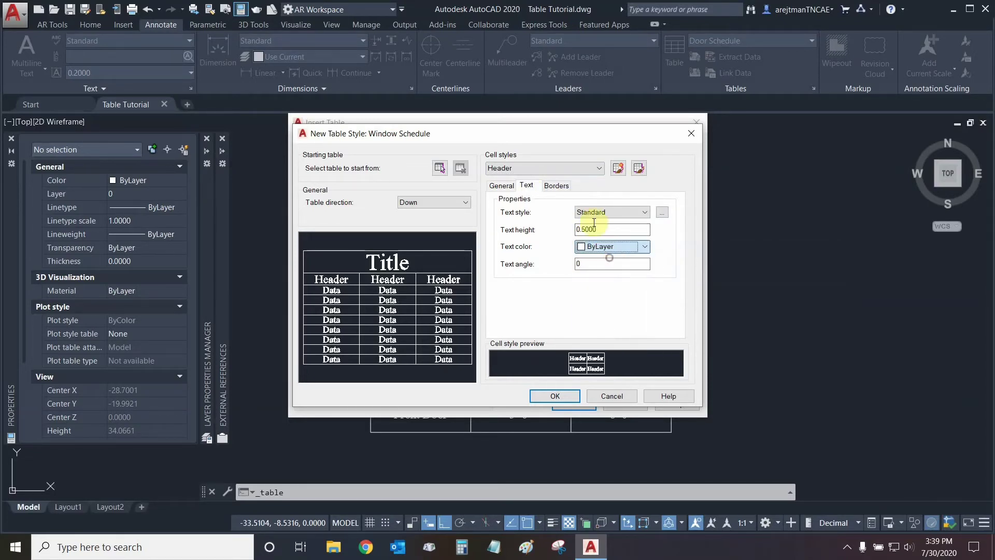
{"action": "left_click", "coordinate": [555, 185]}
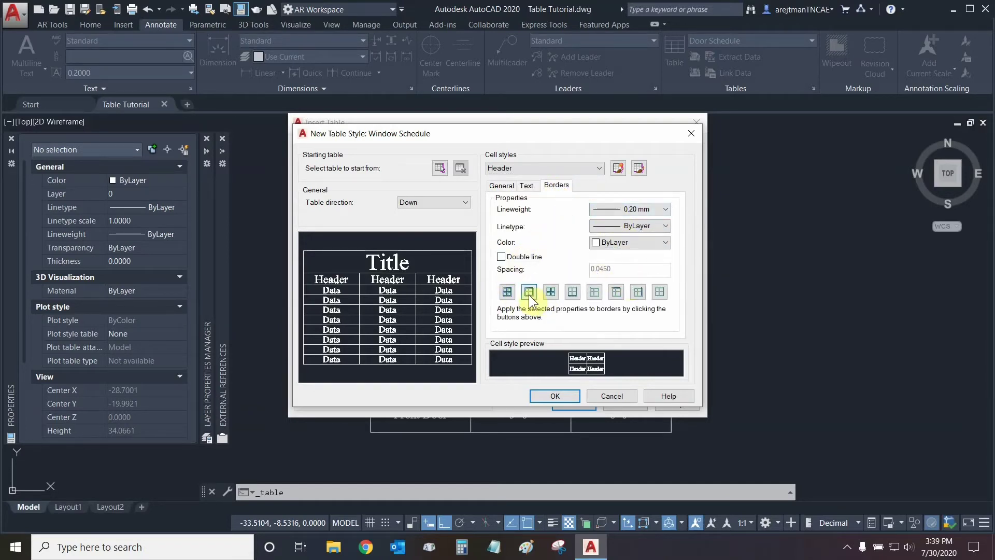
{"action": "left_click", "coordinate": [501, 185]}
{"action": "left_click", "coordinate": [518, 166]}
Select the Data cell style, keep its type as Data, and set its text colour to ByLayer.
{"action": "left_click", "coordinate": [513, 177]}
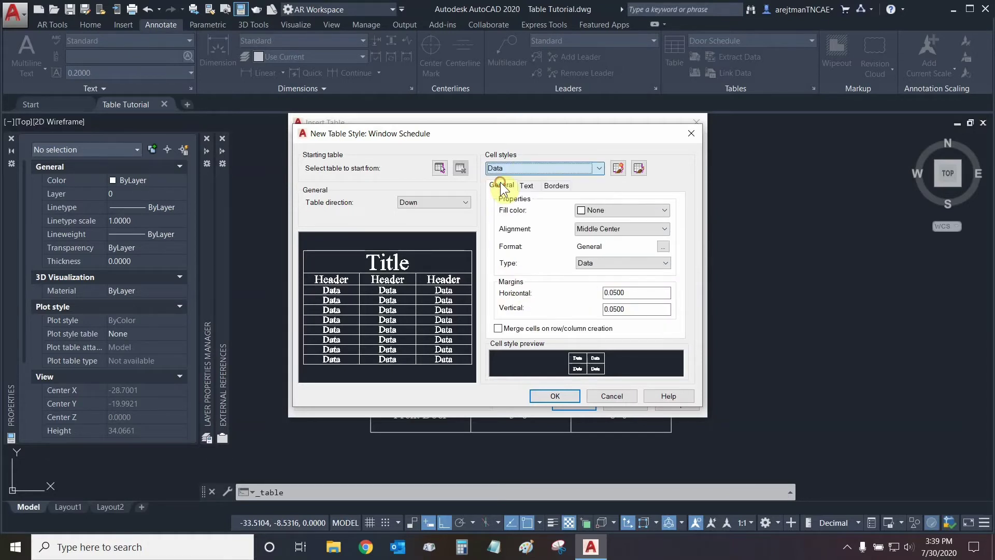
{"action": "left_click", "coordinate": [593, 262]}
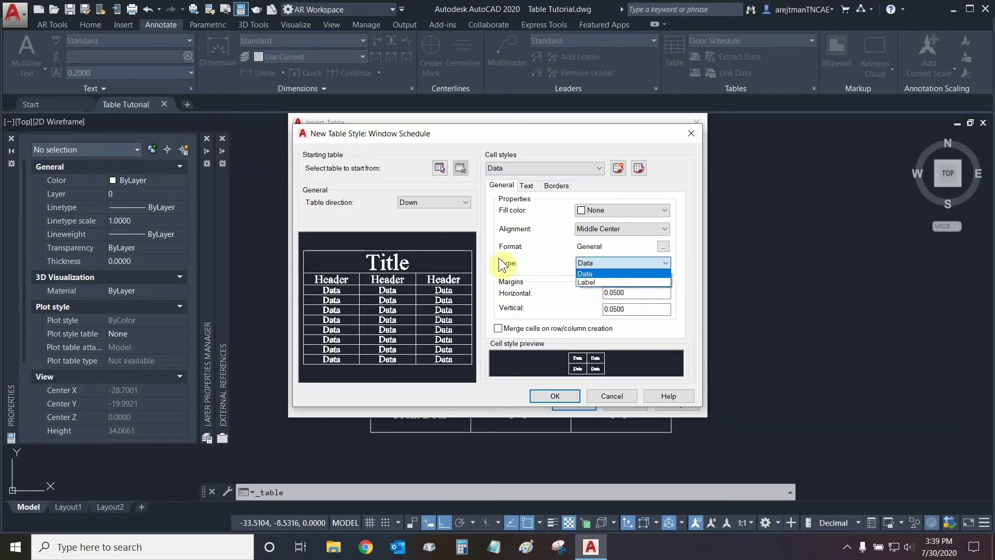
{"action": "left_click", "coordinate": [546, 200]}
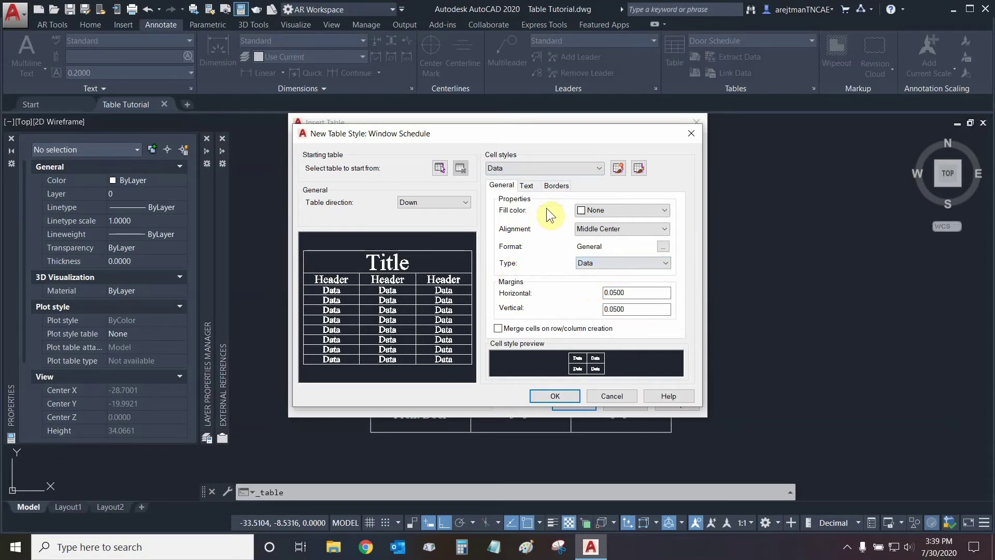
{"action": "left_click", "coordinate": [525, 188]}
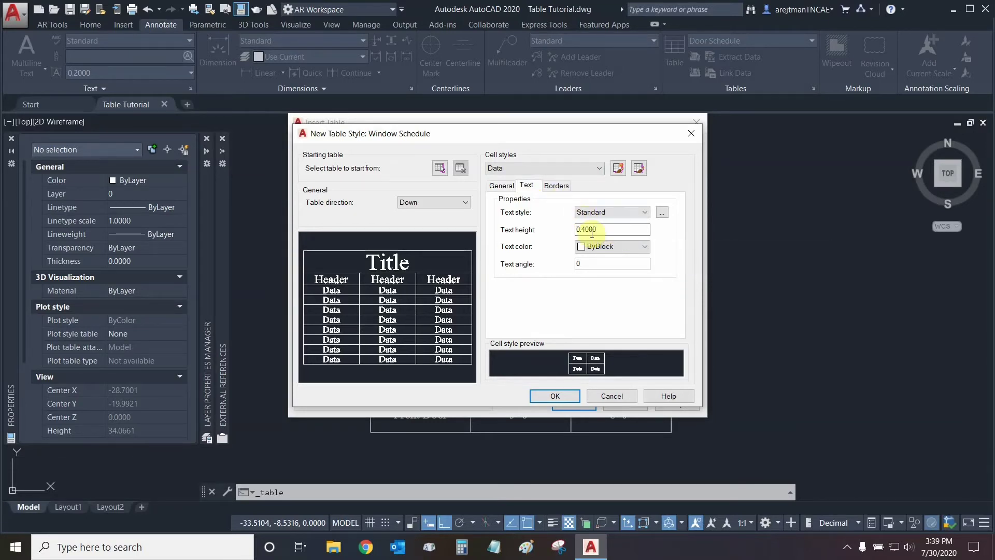
{"action": "left_click", "coordinate": [611, 246]}
{"action": "left_click", "coordinate": [611, 257]}
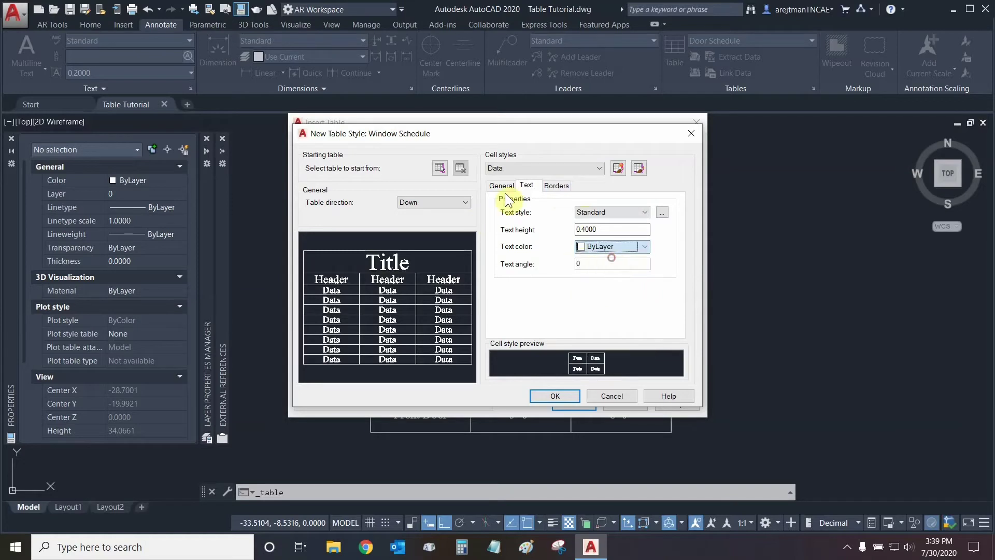
{"action": "left_click", "coordinate": [556, 185]}
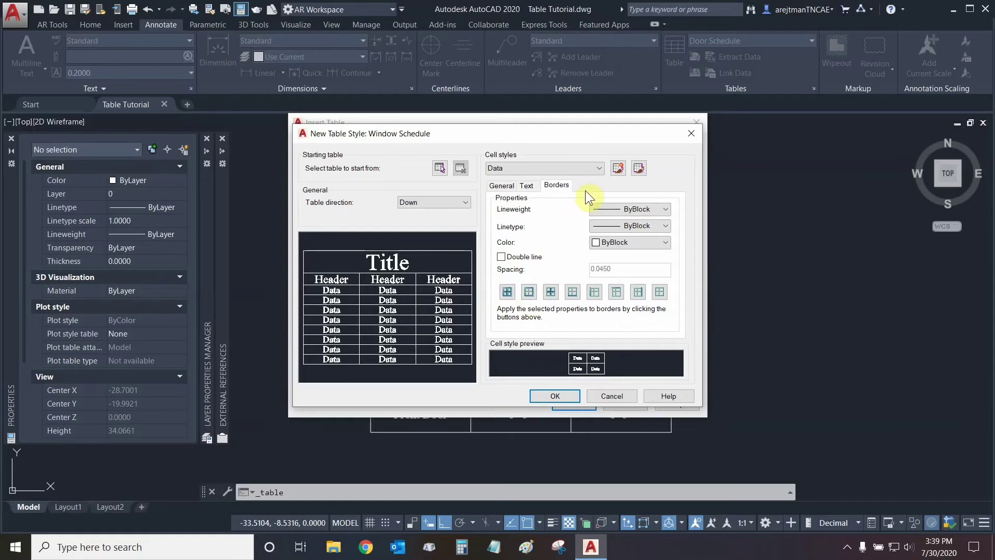
Save the Window Schedule style, set it as the current table style, and close the manager.
{"action": "left_click", "coordinate": [554, 395]}
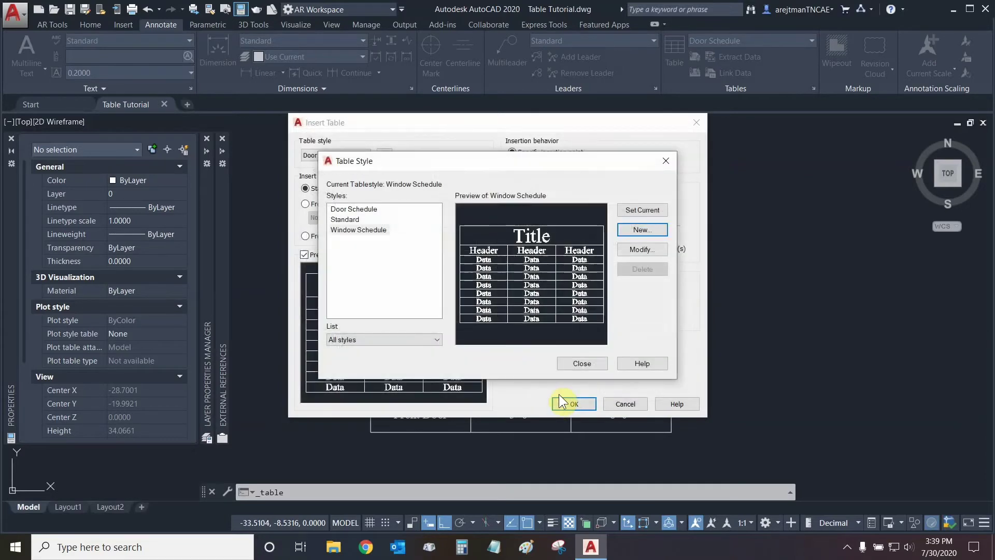
{"action": "left_click", "coordinate": [366, 231]}
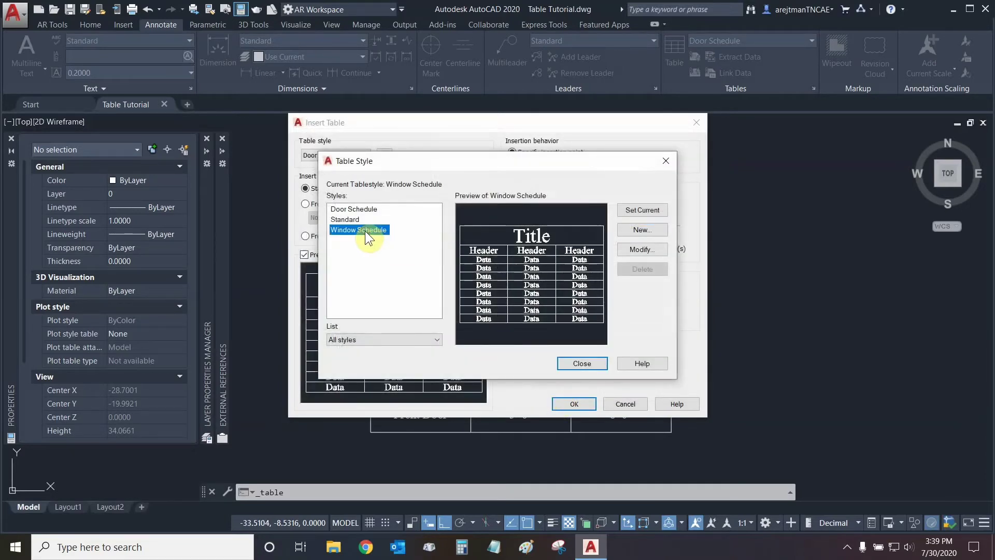
{"action": "left_click", "coordinate": [632, 210]}
{"action": "left_click", "coordinate": [581, 363]}
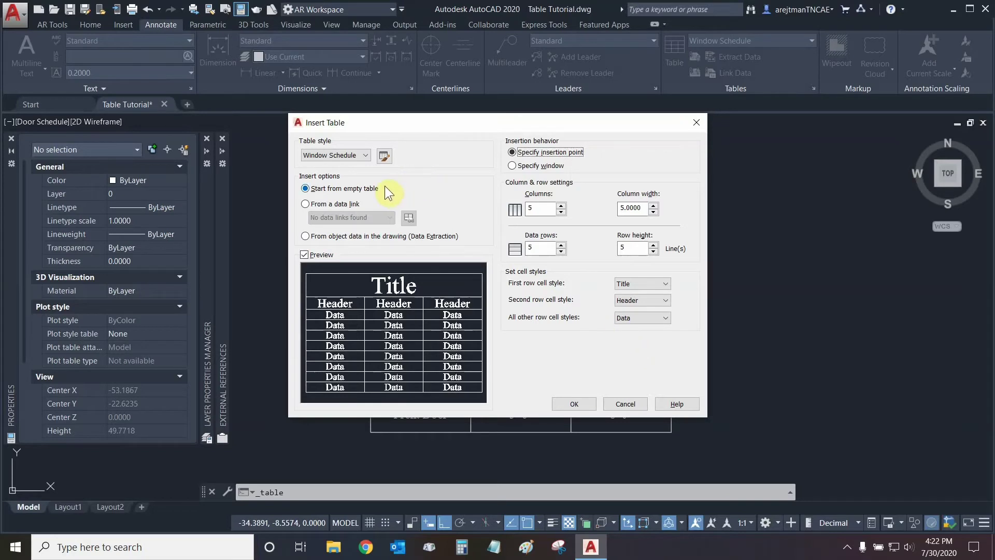
{"action": "left_click", "coordinate": [305, 203]}
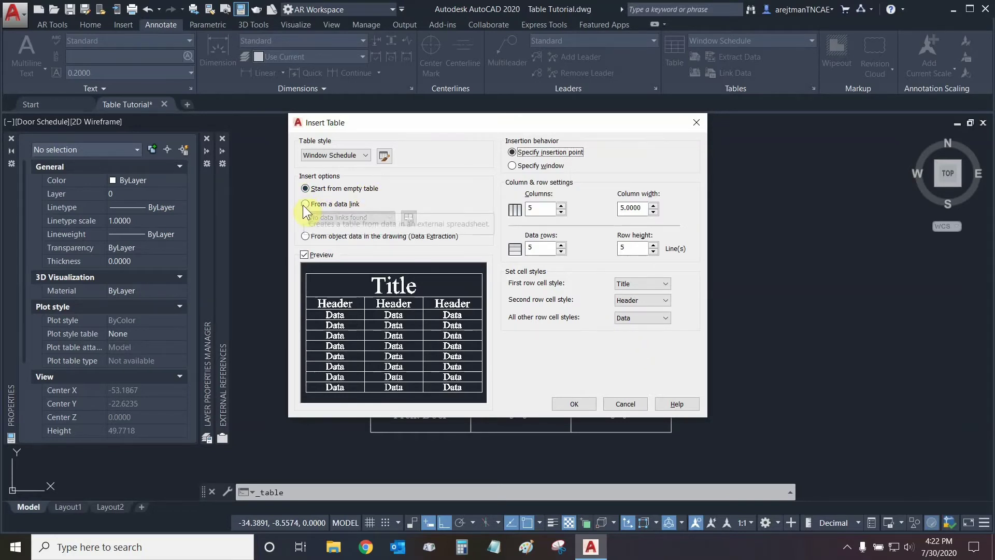
{"action": "left_click", "coordinate": [306, 236]}
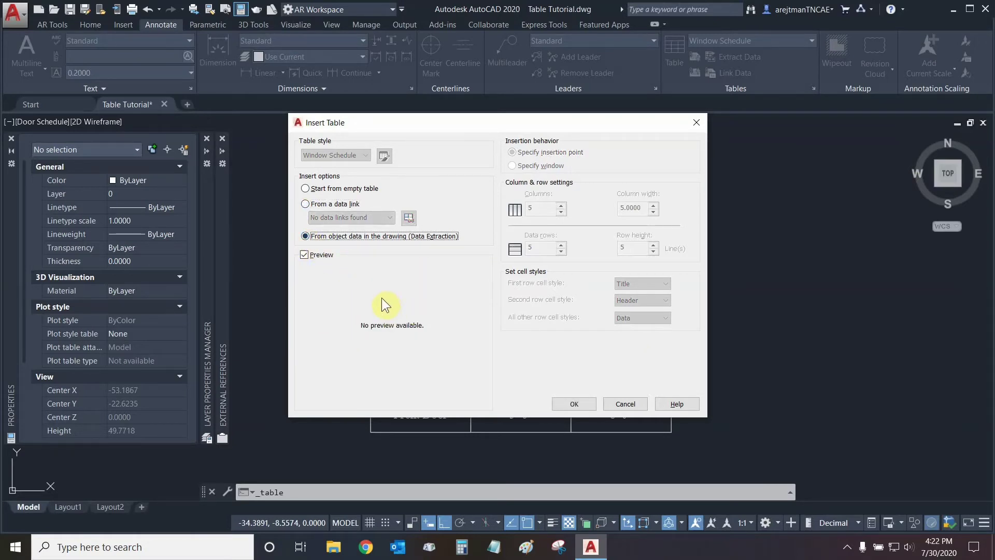
{"action": "left_click", "coordinate": [305, 188]}
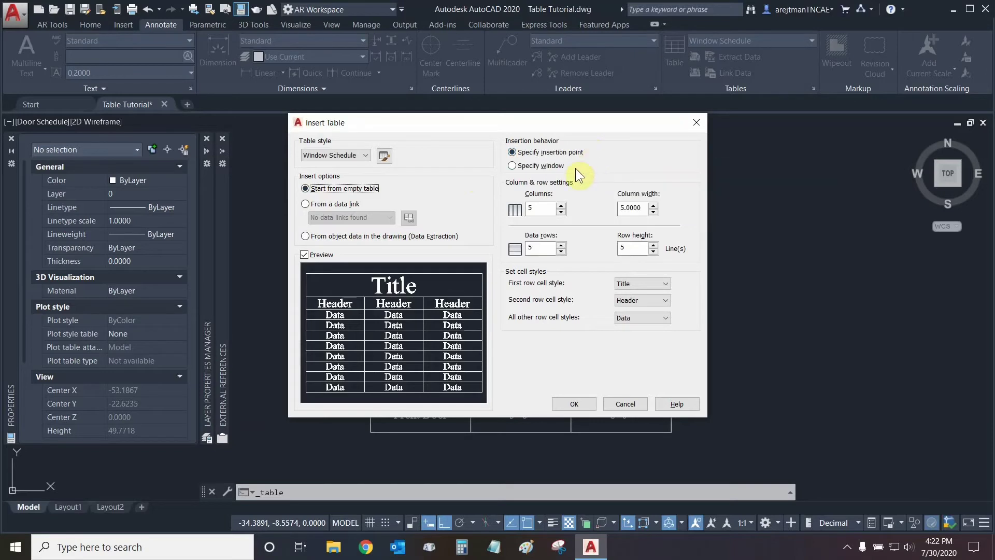
{"action": "left_click", "coordinate": [512, 166]}
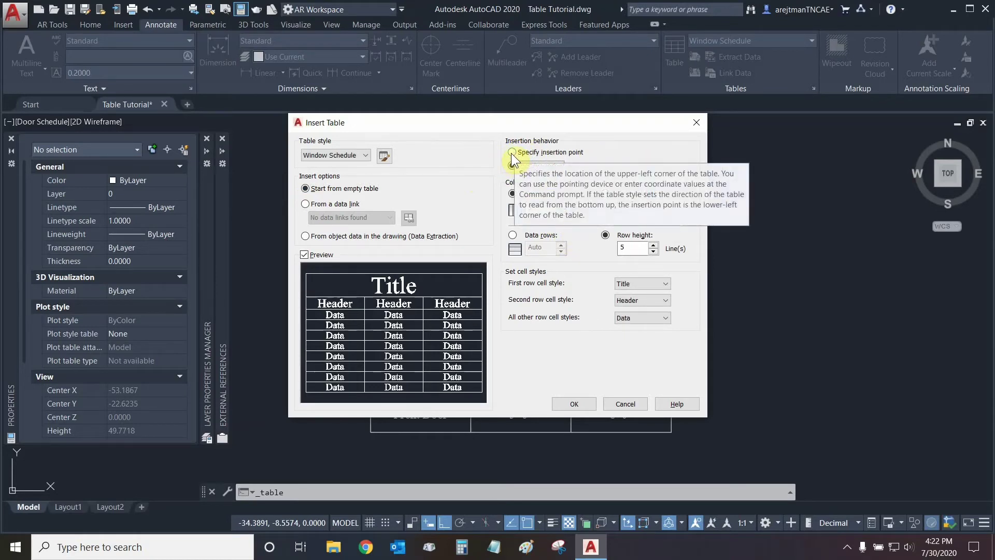
Set the table to 3 columns and 6 data rows, keeping Title as the first row style.
{"action": "left_click", "coordinate": [511, 152]}
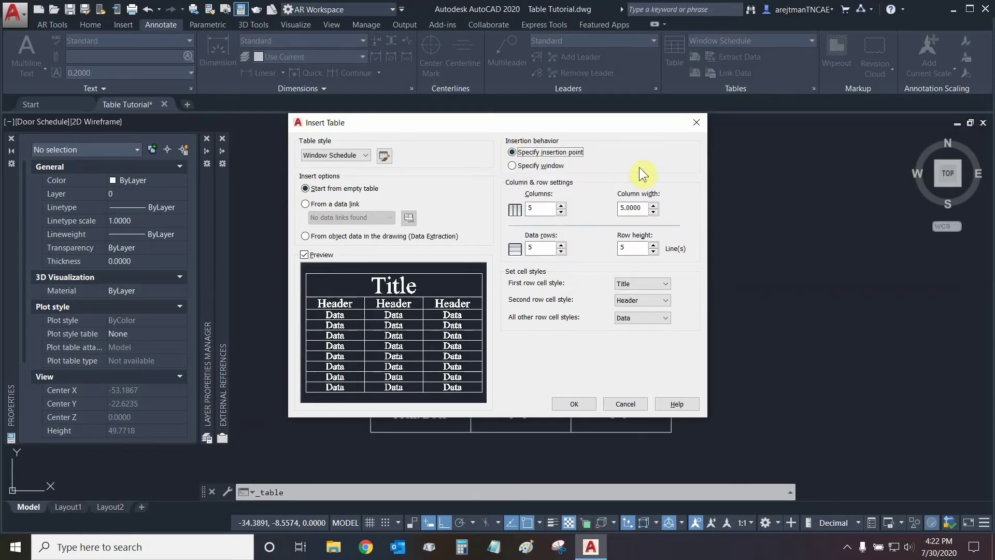
{"action": "left_click", "coordinate": [561, 212]}
{"action": "left_click", "coordinate": [561, 212]}
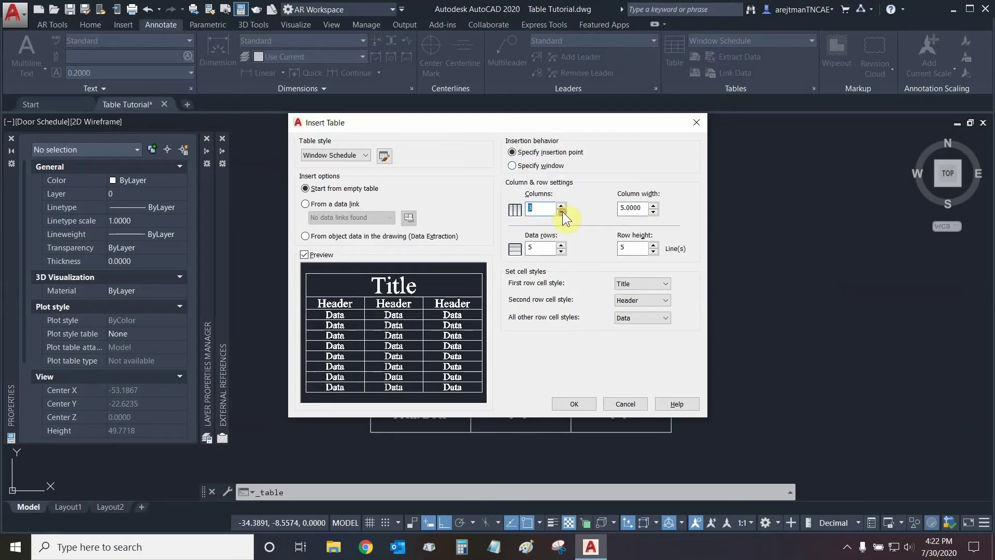
{"action": "left_click", "coordinate": [561, 245]}
{"action": "left_click", "coordinate": [643, 285]}
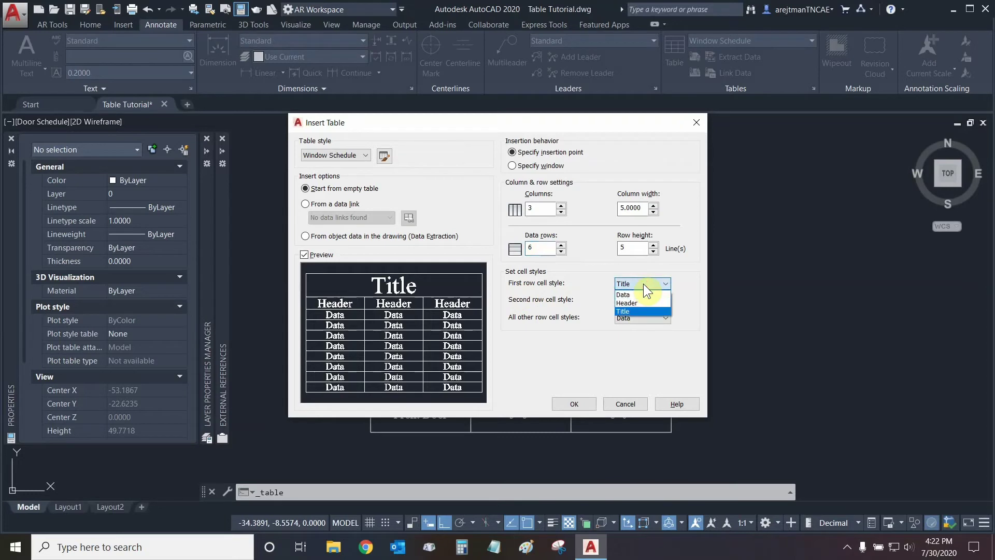
{"action": "left_click", "coordinate": [605, 277]}
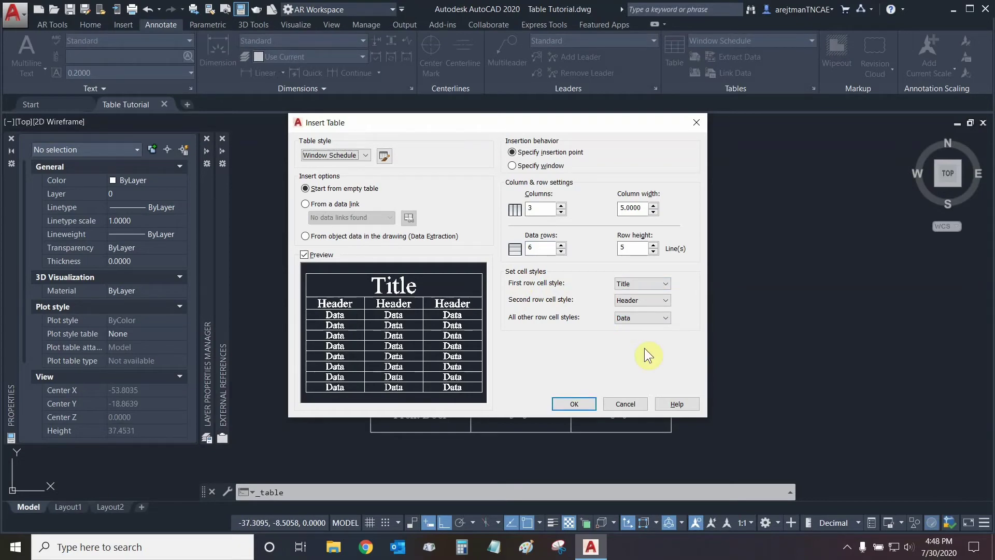
Insert the table left of the Door Schedule and enter 'Window Schedule' as its title.
{"action": "left_click", "coordinate": [574, 403]}
{"action": "scroll", "coordinate": [596, 432], "scroll_direction": "down", "scroll_amount": 2}
{"action": "scroll", "coordinate": [621, 353], "scroll_direction": "down", "scroll_amount": 2}
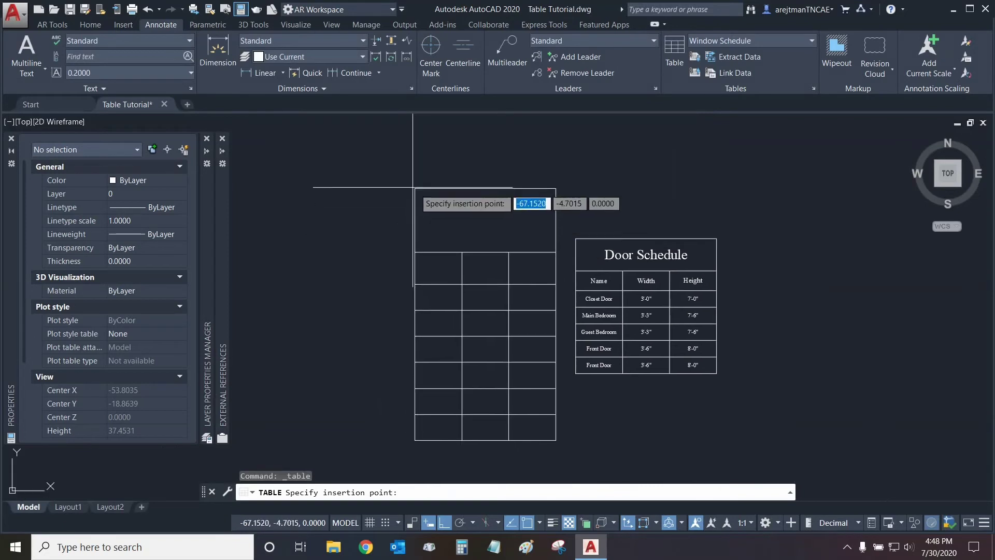
{"action": "left_click", "coordinate": [404, 190]}
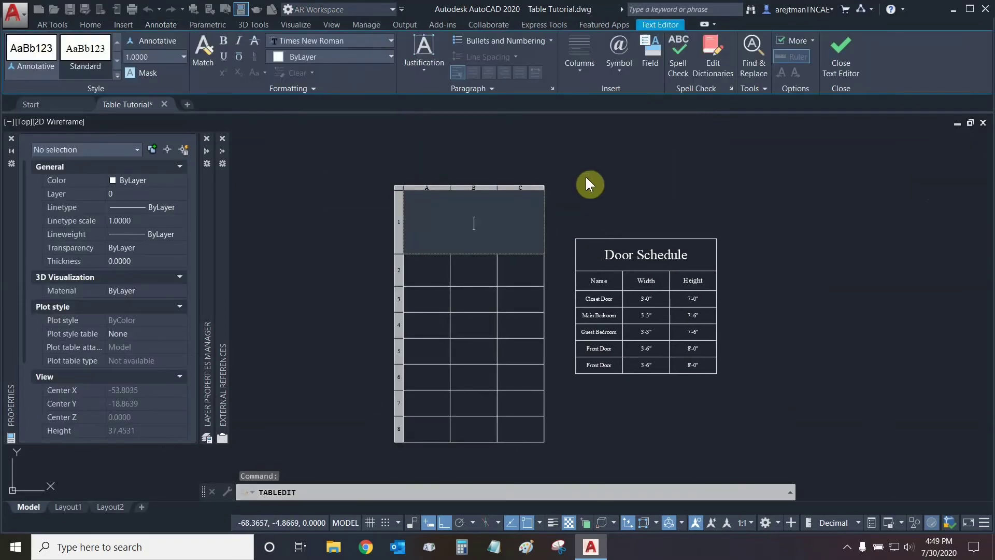
{"action": "type", "text": "Window Sch"}
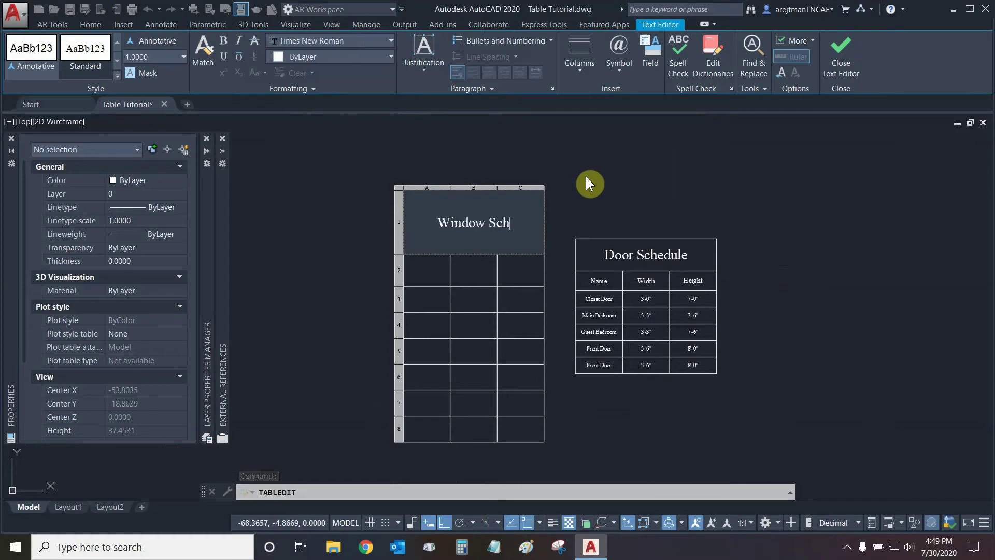
{"action": "type", "text": "edule"}
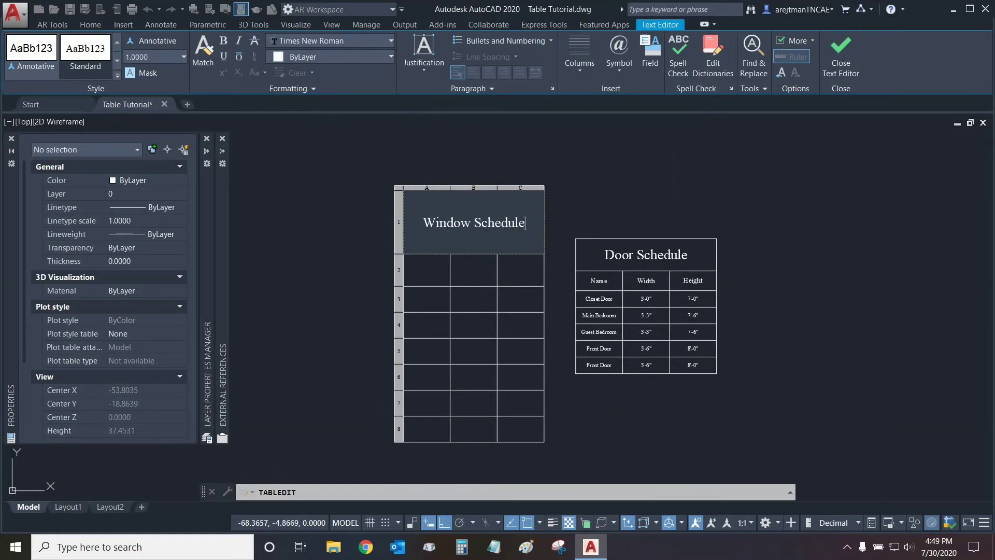
{"action": "left_click", "coordinate": [582, 175]}
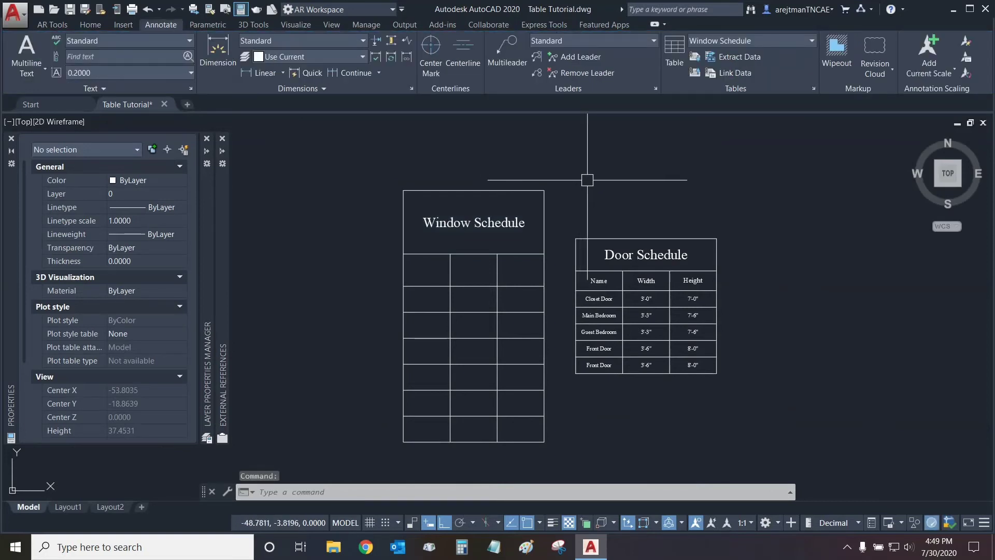
Enter 'Name' in the Window Schedule's first header cell.
{"action": "scroll", "coordinate": [582, 183], "scroll_direction": "up", "scroll_amount": 1}
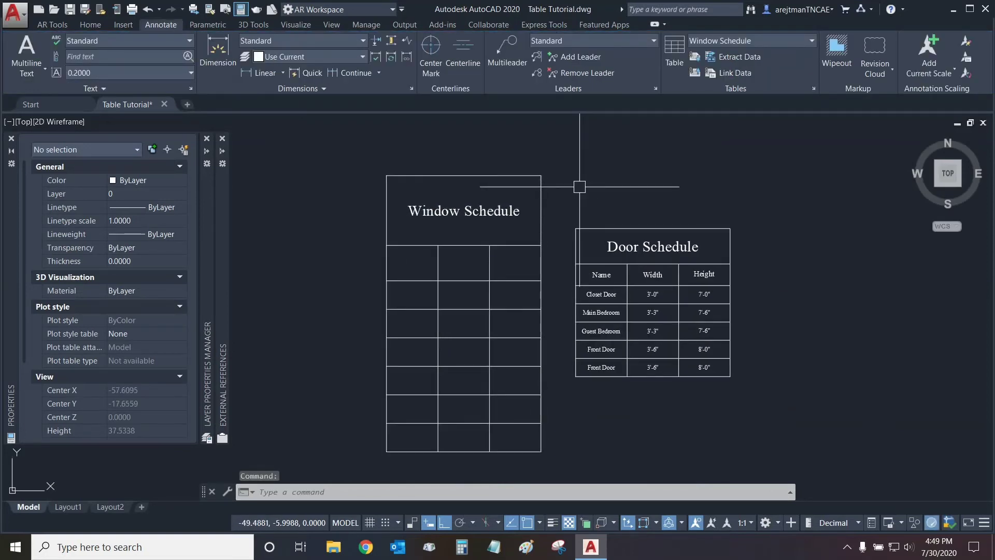
{"action": "left_click", "coordinate": [411, 265]}
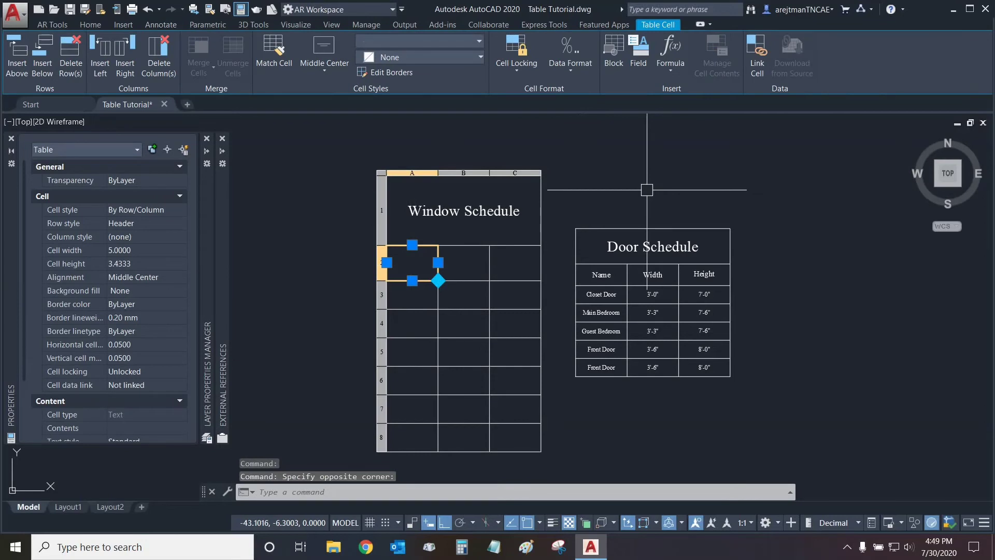
{"action": "type", "text": "Name"}
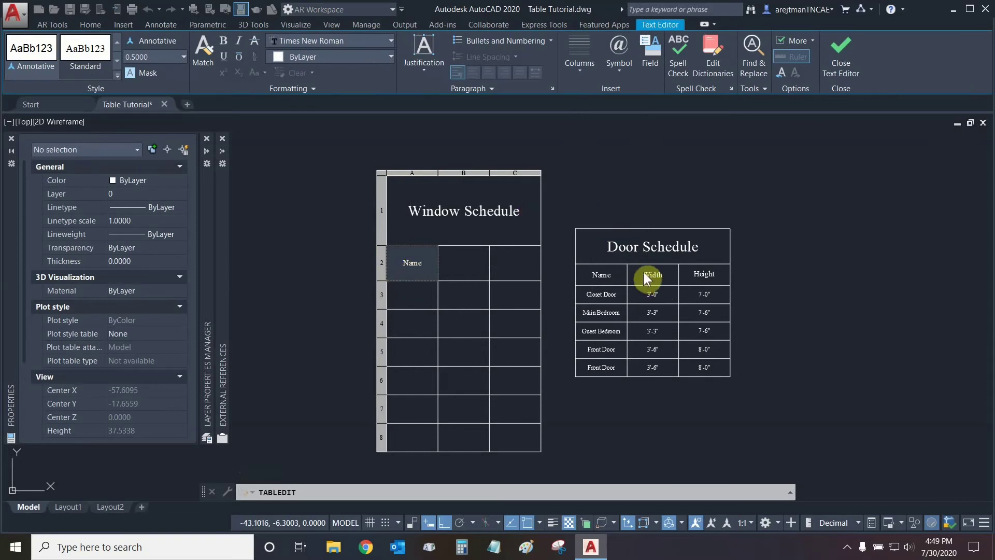
{"action": "left_click", "coordinate": [604, 201]}
Paste the Door Schedule's 'Width' header into the Window Schedule's second header cell.
{"action": "scroll", "coordinate": [594, 199], "scroll_direction": "up", "scroll_amount": 1}
{"action": "left_click", "coordinate": [636, 253]}
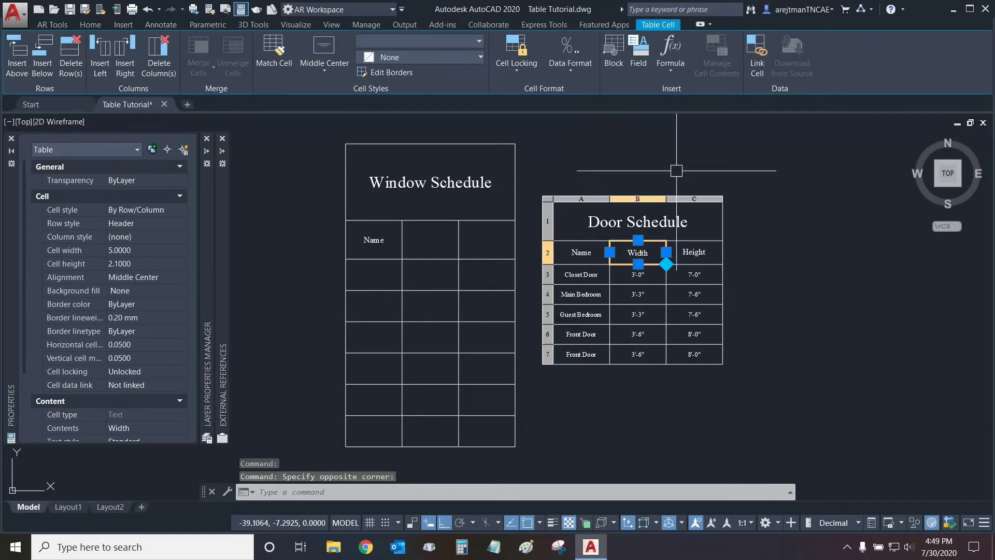
{"action": "left_click", "coordinate": [419, 242]}
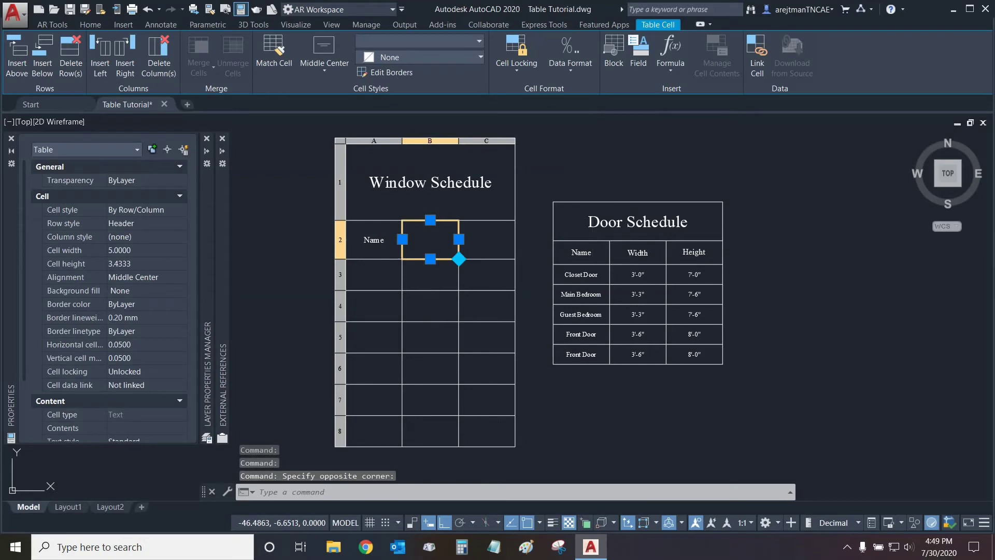
{"action": "type", "text": "Width"}
Pick the Door Schedule's Height header, then the Window Schedule's third header cell.
{"action": "left_click", "coordinate": [695, 250]}
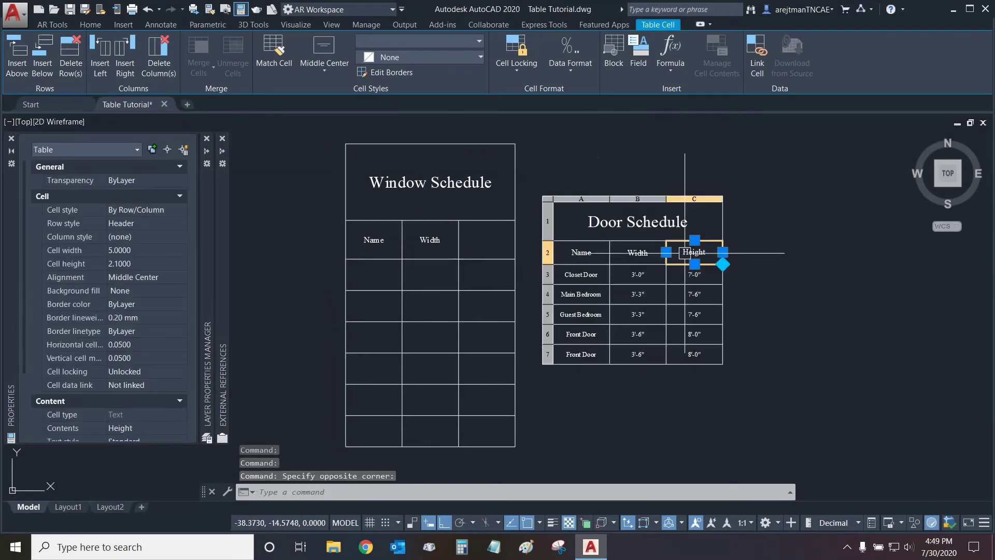
{"action": "key", "text": "ctrl+c"}
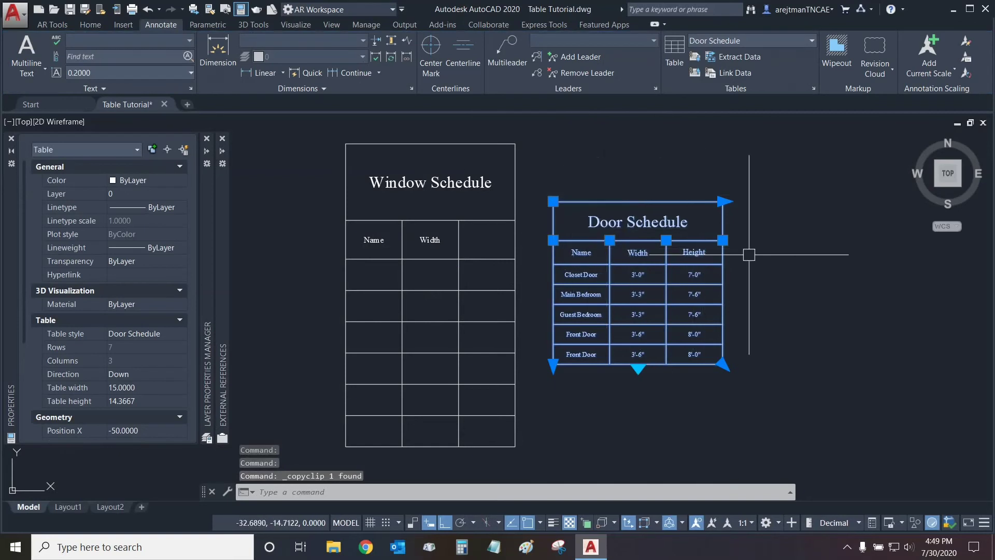
{"action": "key", "text": "Escape"}
{"action": "left_click", "coordinate": [694, 251]}
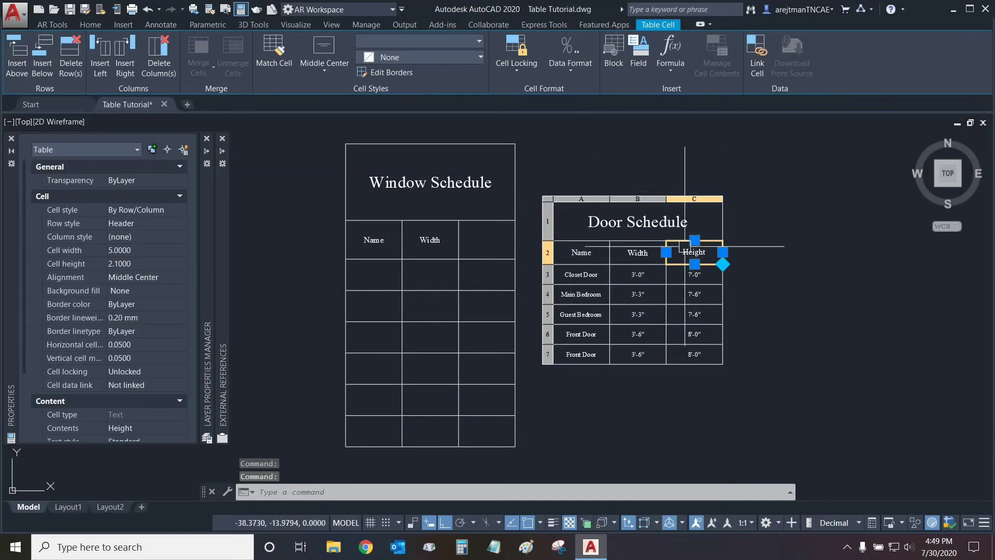
{"action": "left_click", "coordinate": [477, 238]}
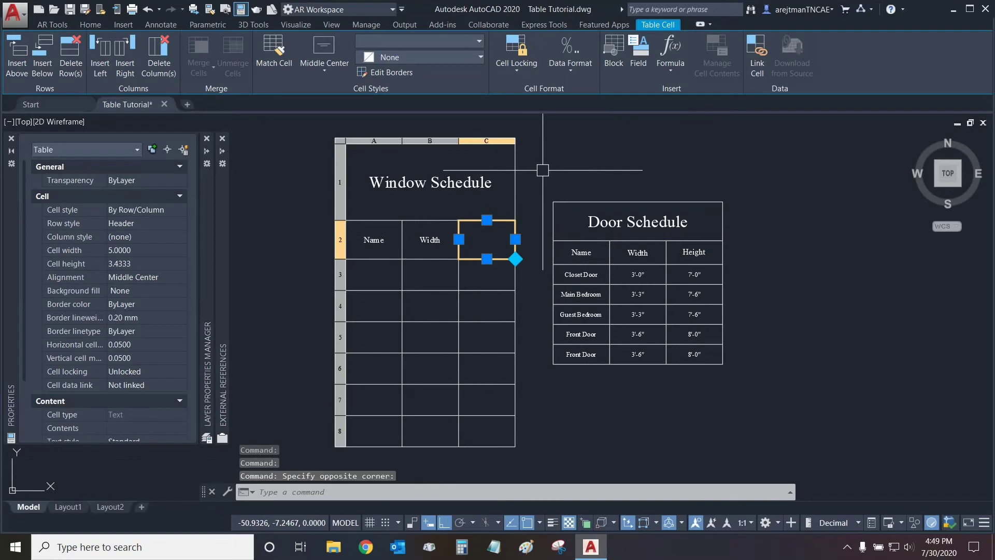
Enter 'Height' in the third header, then paste the five door names from Closet Door to Front Door under Name.
{"action": "type", "text": "Height"}
{"action": "key", "text": "Return"}
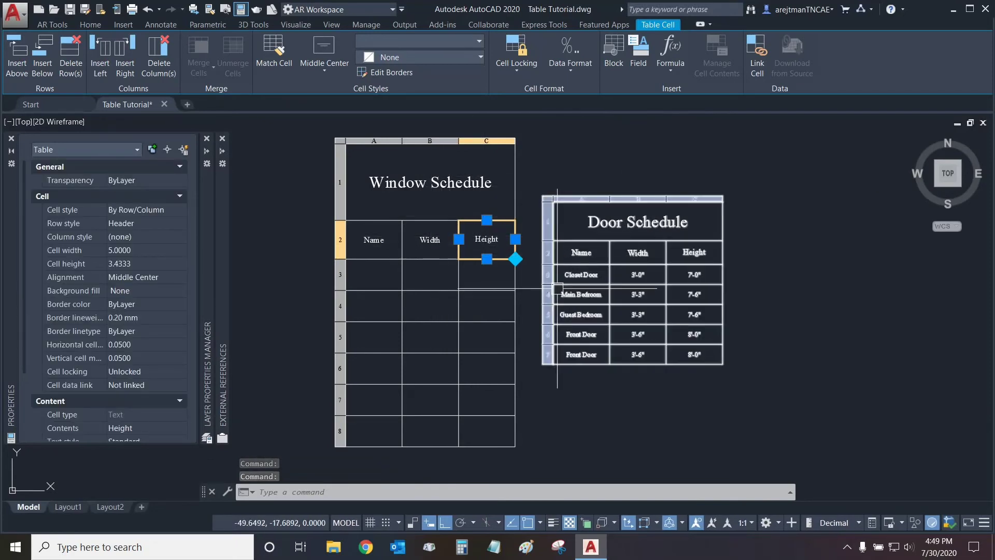
{"action": "left_click", "coordinate": [582, 276]}
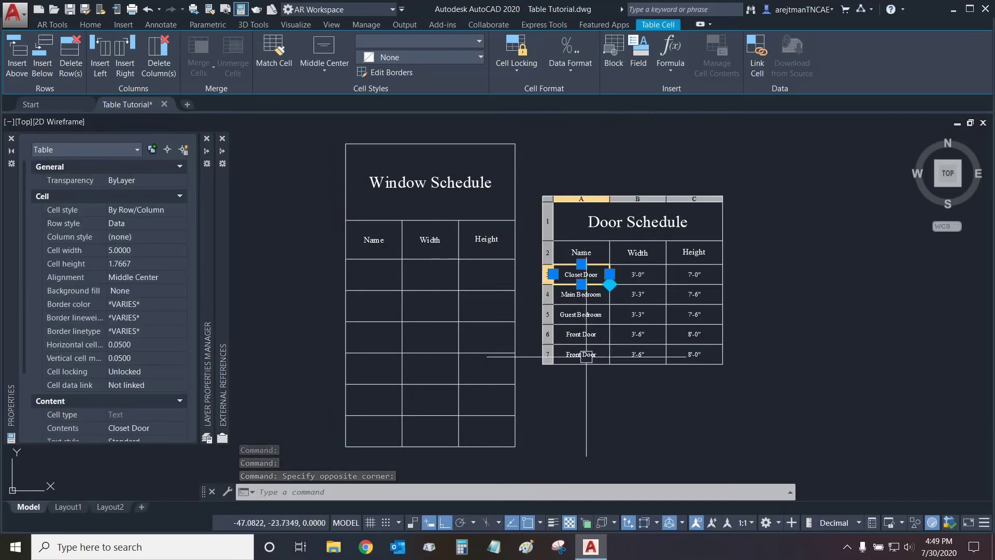
{"action": "left_click", "coordinate": [586, 356], "text": "shift"}
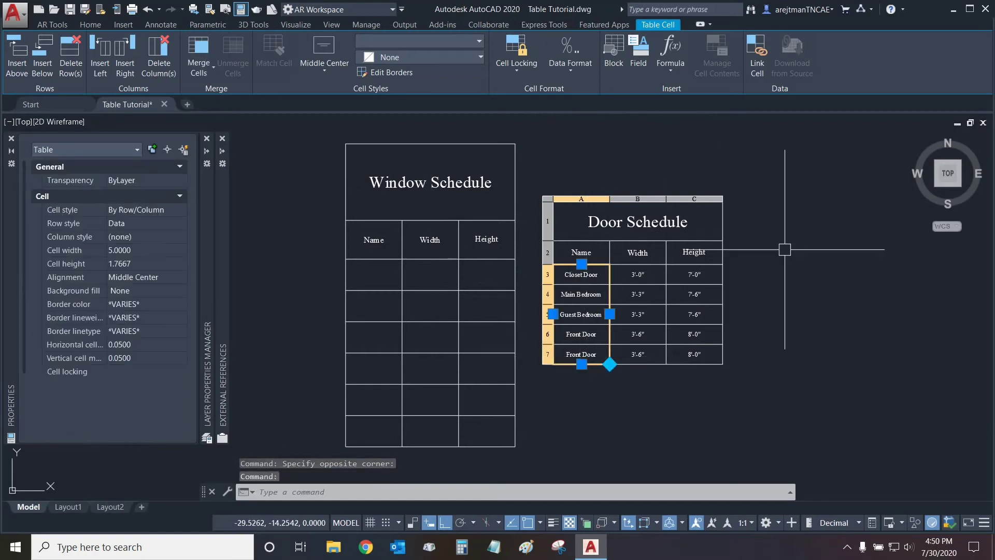
{"action": "left_click", "coordinate": [365, 275]}
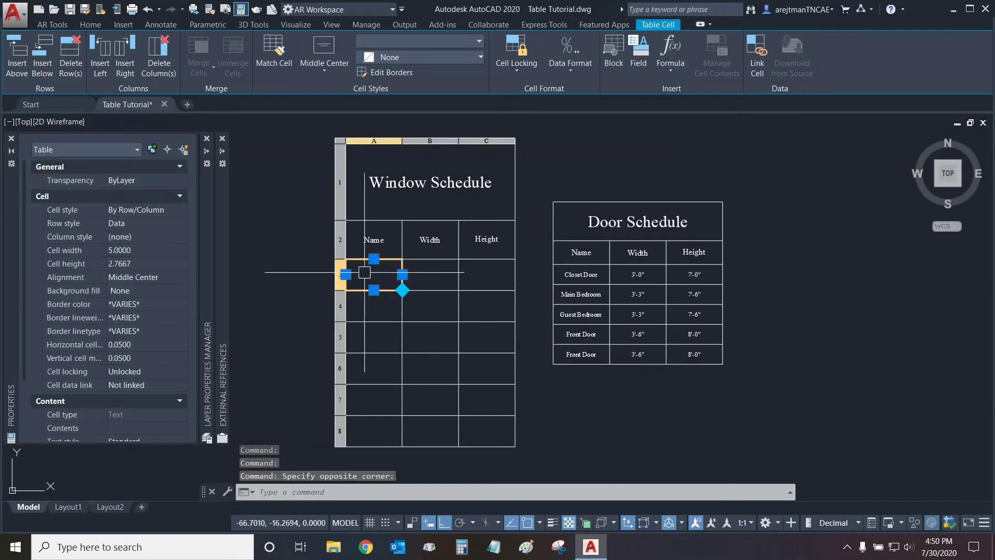
{"action": "key", "text": "ctrl+v"}
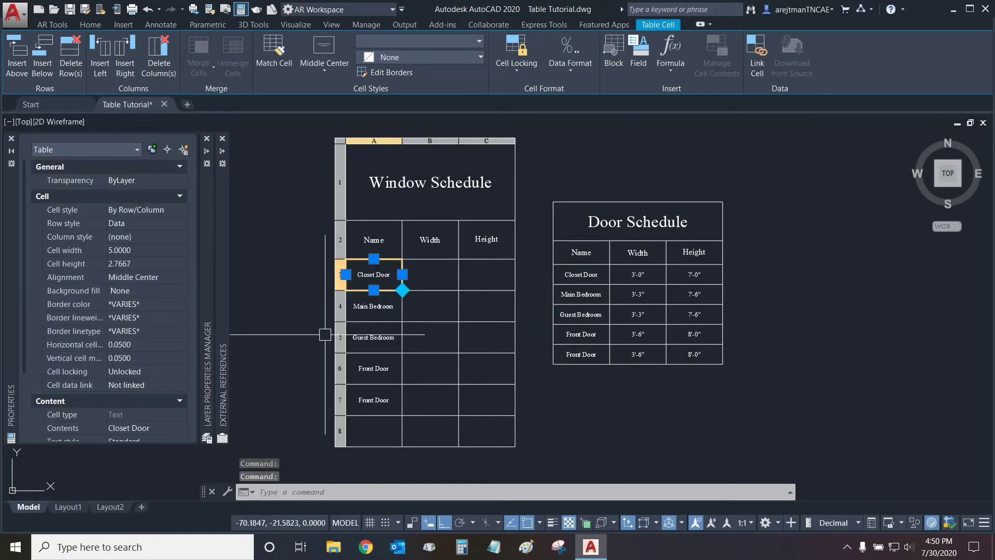
Delete the empty eighth row from the Window Schedule with Delete Row(s).
{"action": "left_click", "coordinate": [374, 433]}
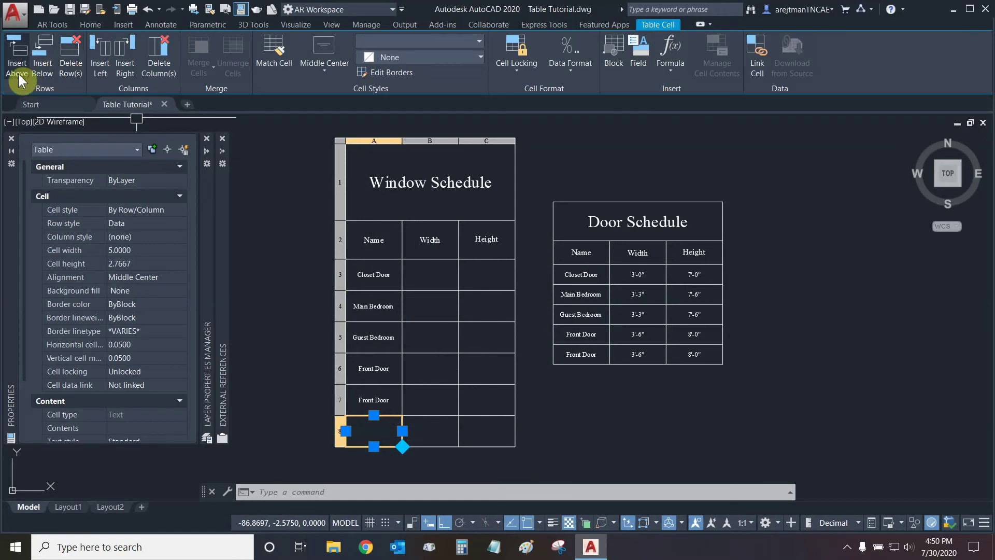
{"action": "left_click", "coordinate": [67, 70]}
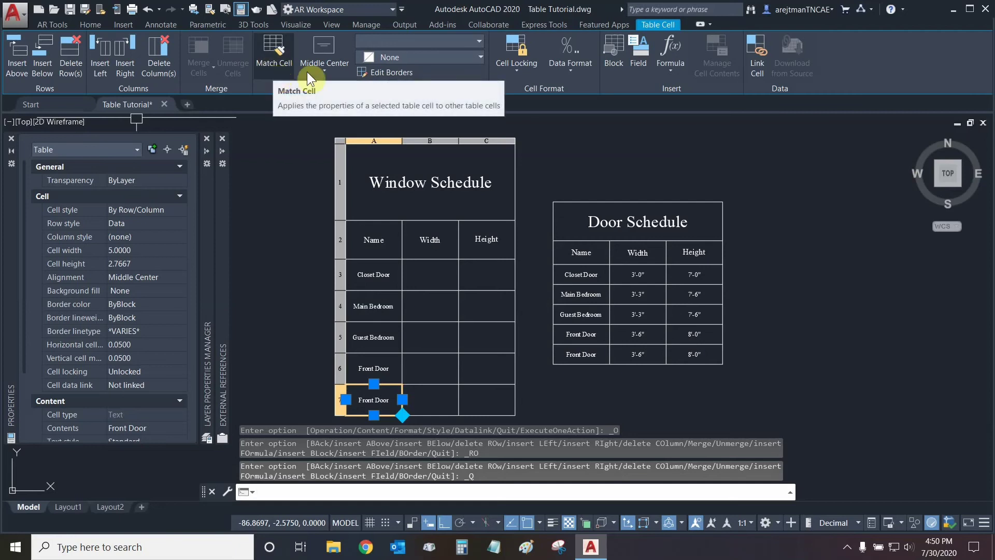
{"action": "left_click", "coordinate": [328, 70]}
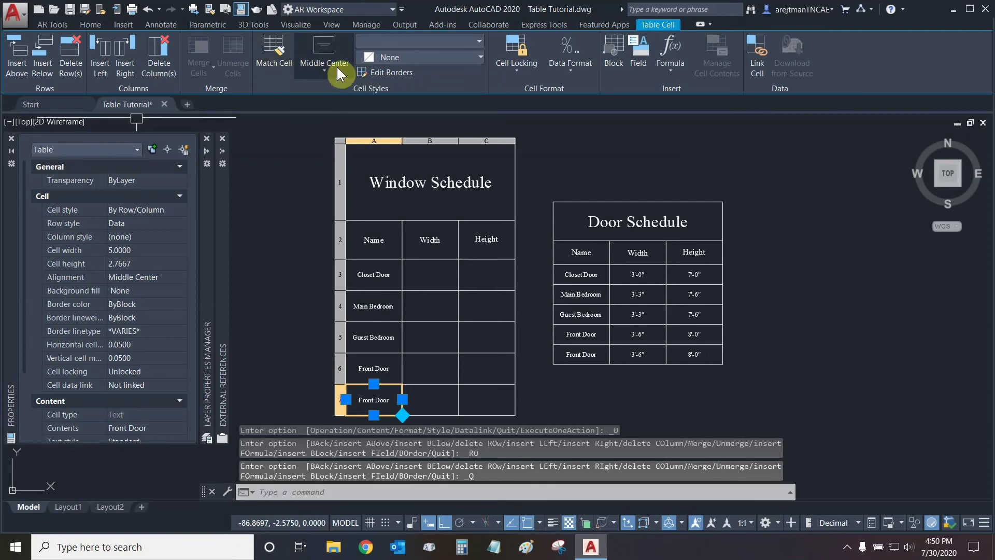
{"action": "left_click", "coordinate": [326, 72]}
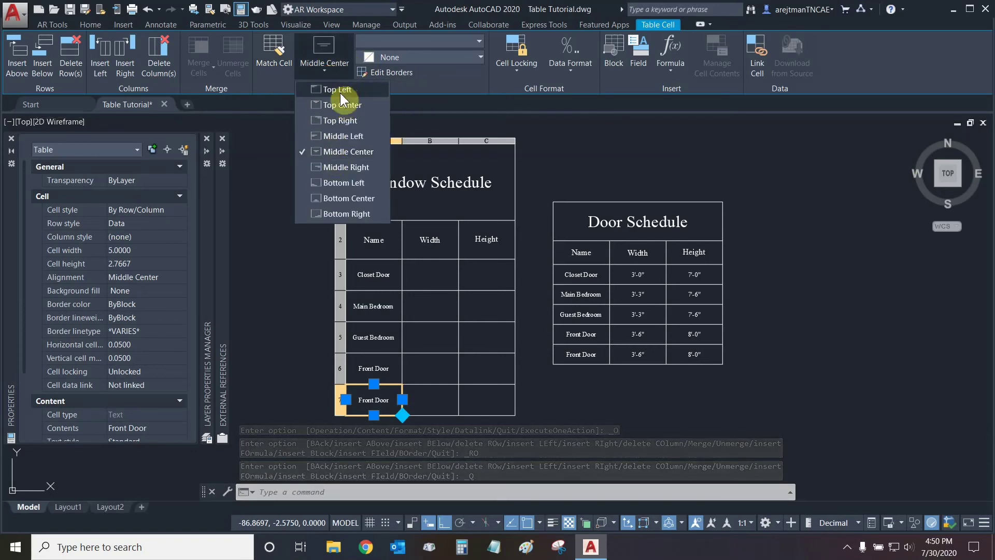
{"action": "left_click", "coordinate": [431, 80]}
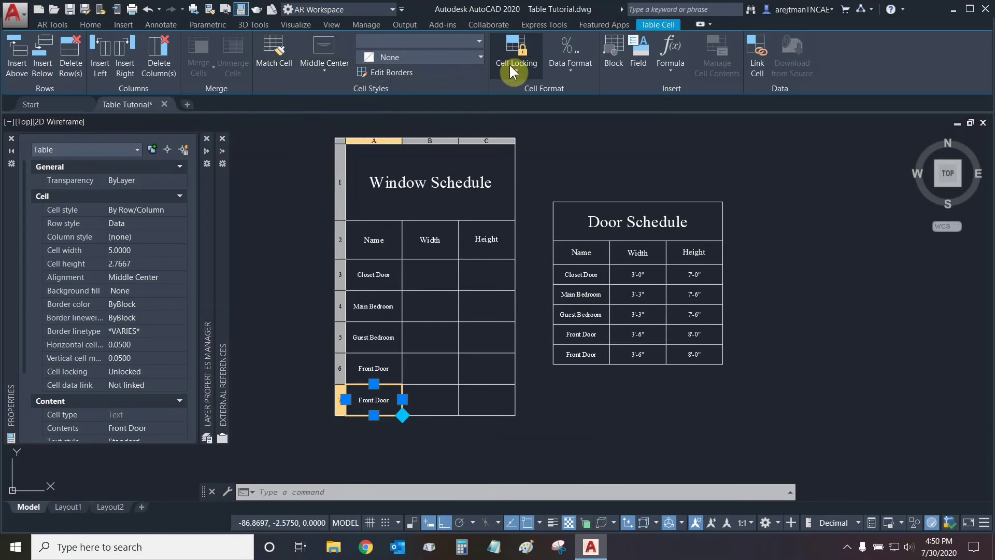
{"action": "left_click", "coordinate": [576, 77]}
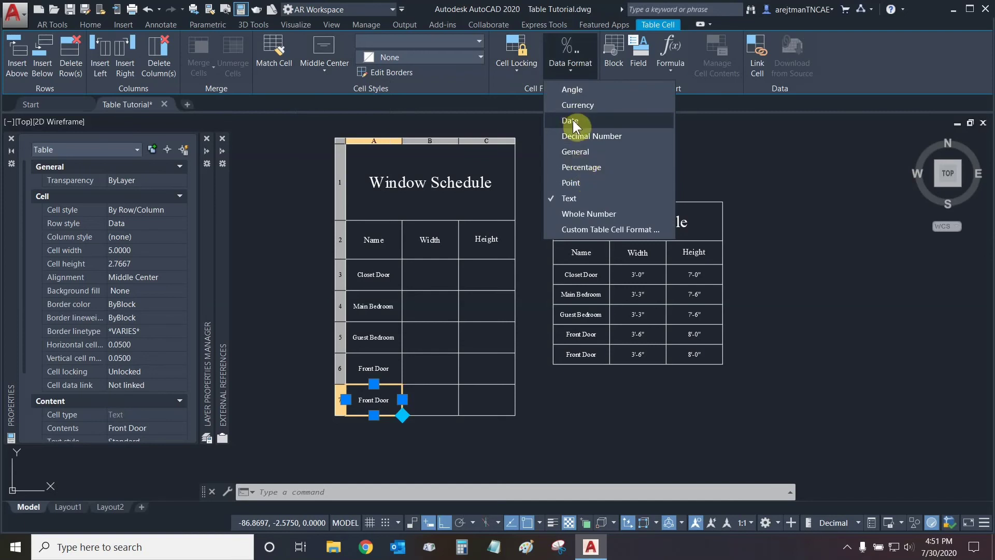
{"action": "left_click", "coordinate": [721, 87]}
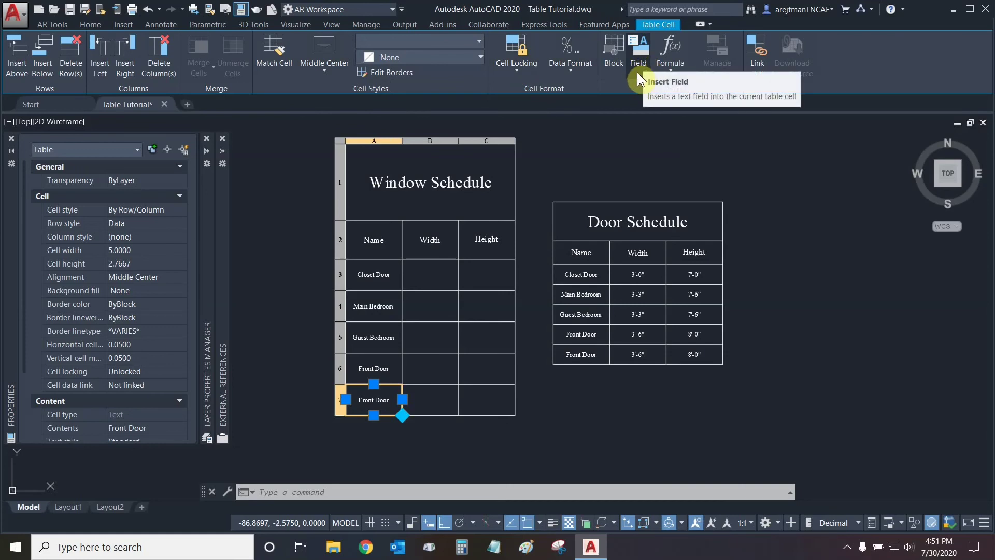
{"action": "left_click", "coordinate": [679, 77]}
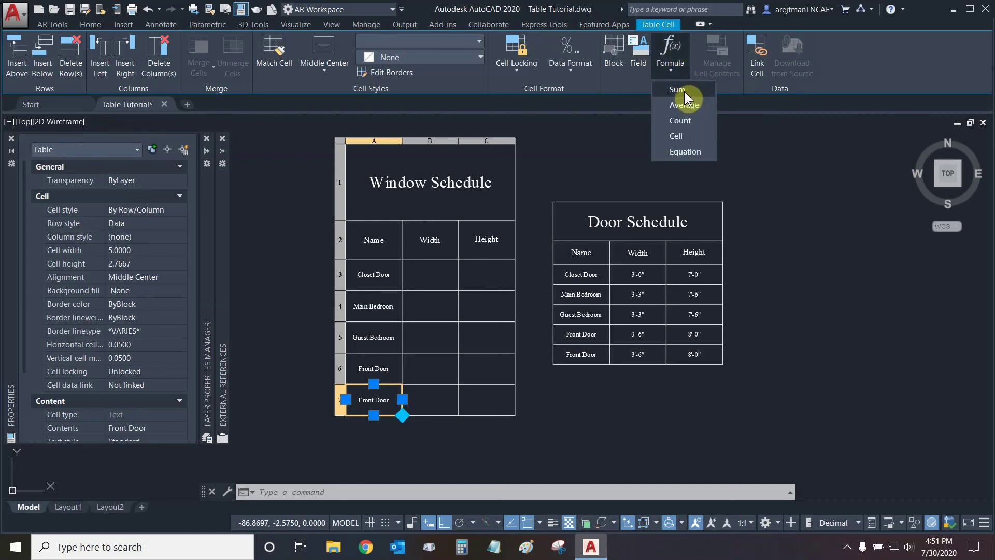
{"action": "left_click", "coordinate": [730, 84]}
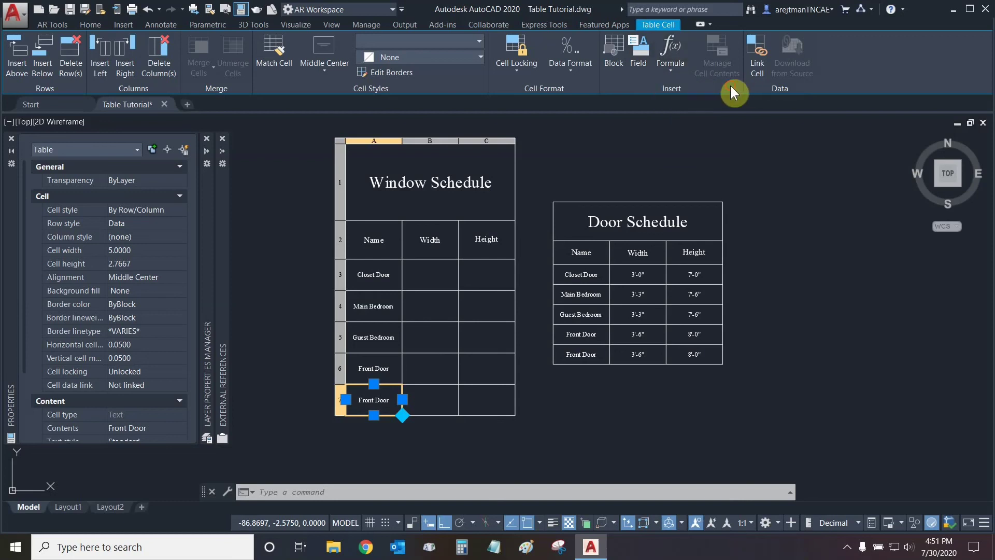
{"action": "left_click", "coordinate": [757, 80]}
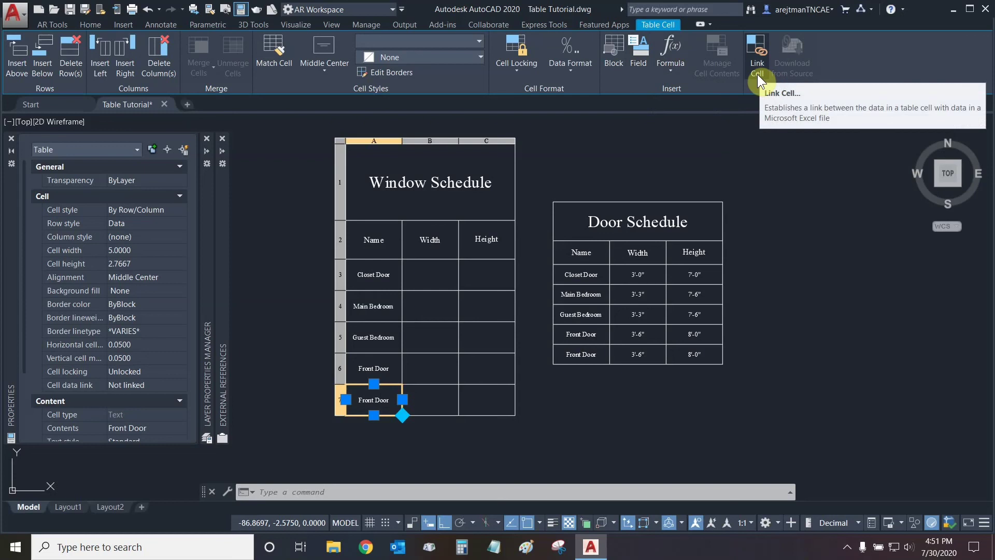
{"action": "left_click", "coordinate": [431, 275]}
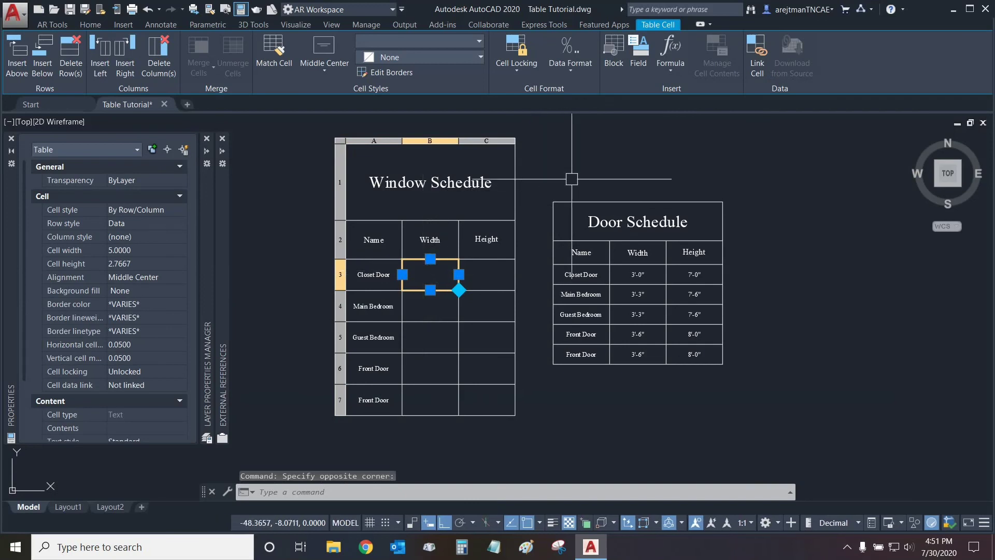
{"action": "key", "text": "Escape"}
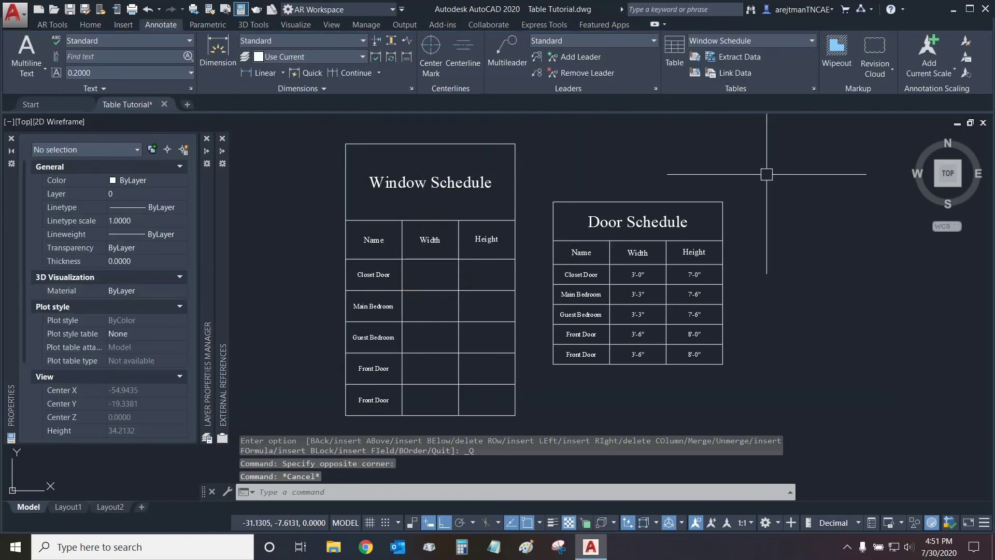